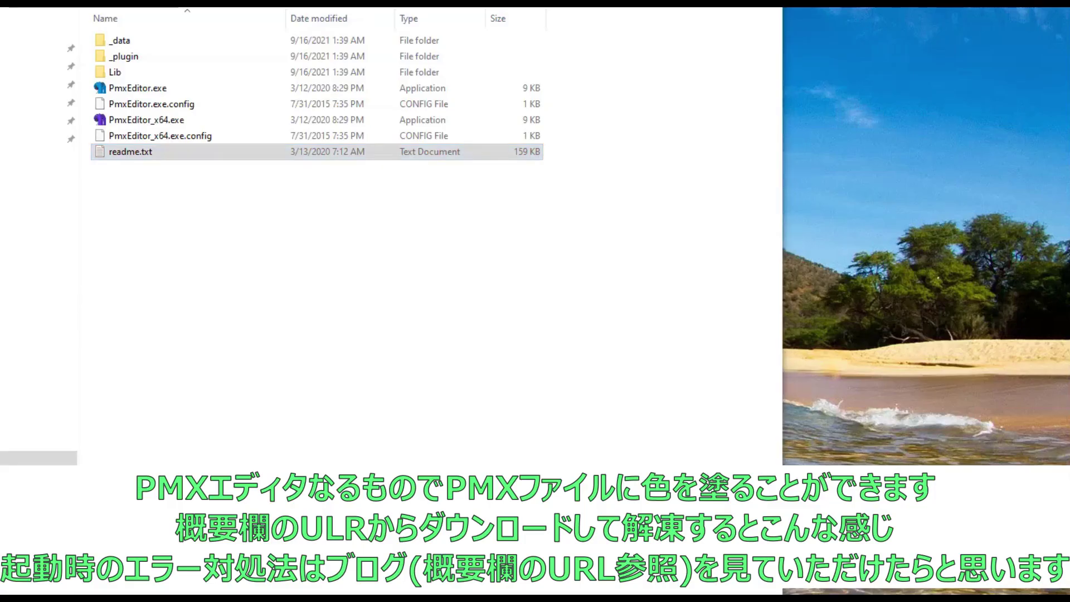
Step: Launch PmxEditor.exe and move its Pmx編集 and PmxView windows so they sit side by side
{"action": "left_click", "coordinate": [157, 159]}
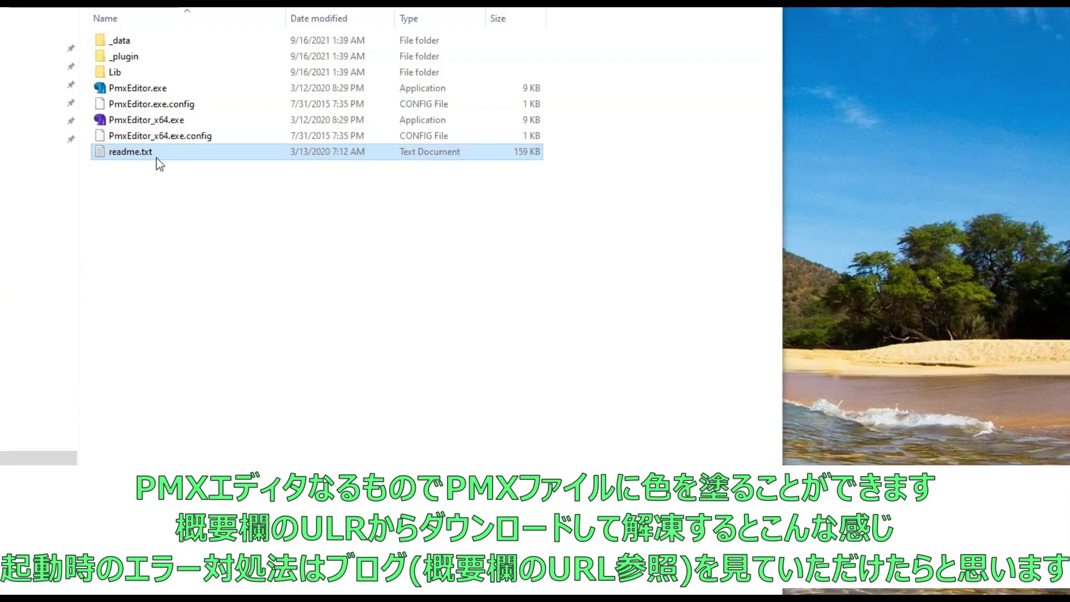
{"action": "left_click", "coordinate": [146, 91]}
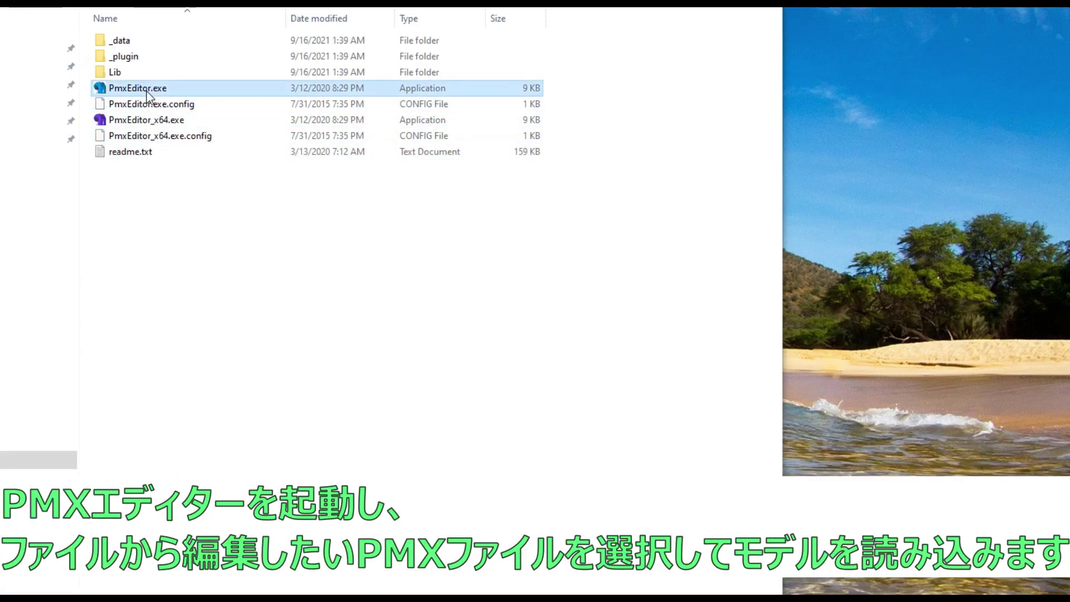
{"action": "double_click", "coordinate": [146, 91]}
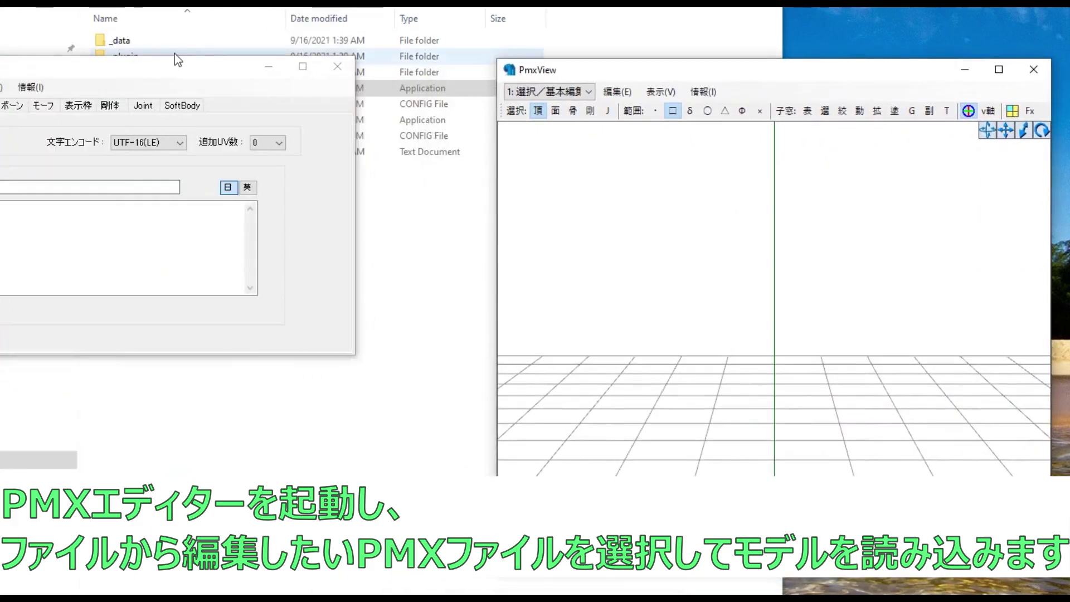
{"action": "left_click_drag", "start_coordinate": [166, 68], "coordinate": [307, 39]}
{"action": "left_click_drag", "start_coordinate": [576, 59], "coordinate": [576, 32]}
Step: Open the model file 2_Dragon_Baked_Actions.pmx from the 2021_0916 folder and view the whole dragon at an angle
{"action": "left_click", "coordinate": [39, 58]}
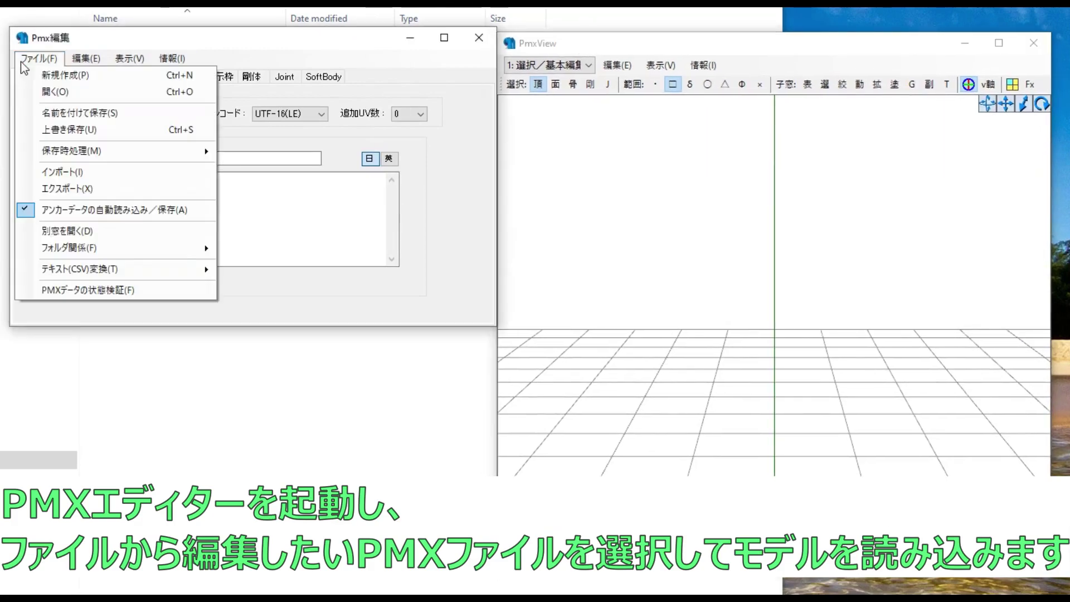
{"action": "left_click", "coordinate": [66, 92]}
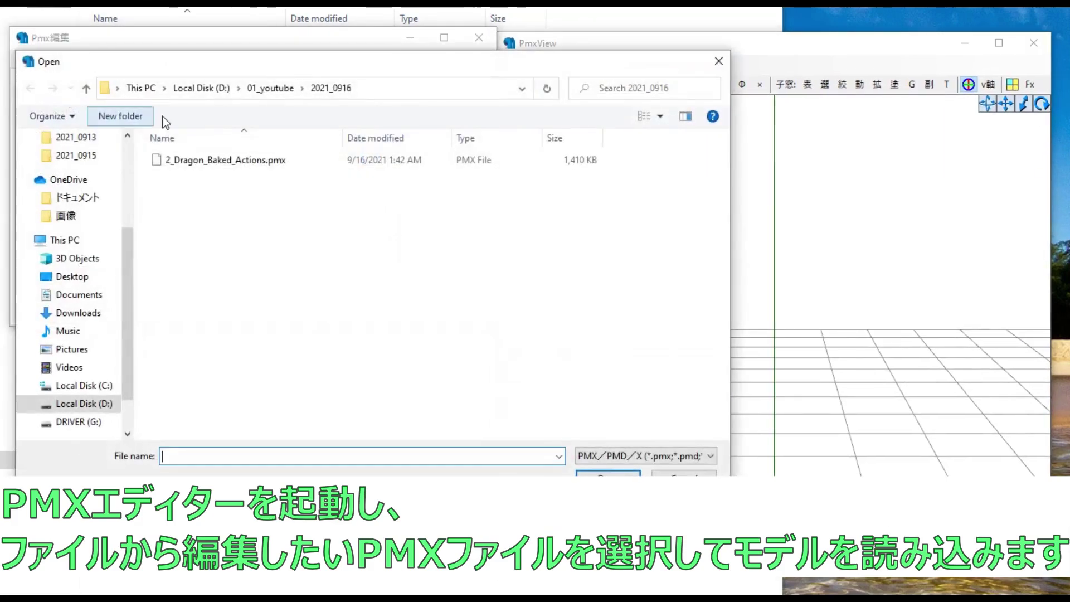
{"action": "double_click", "coordinate": [267, 164]}
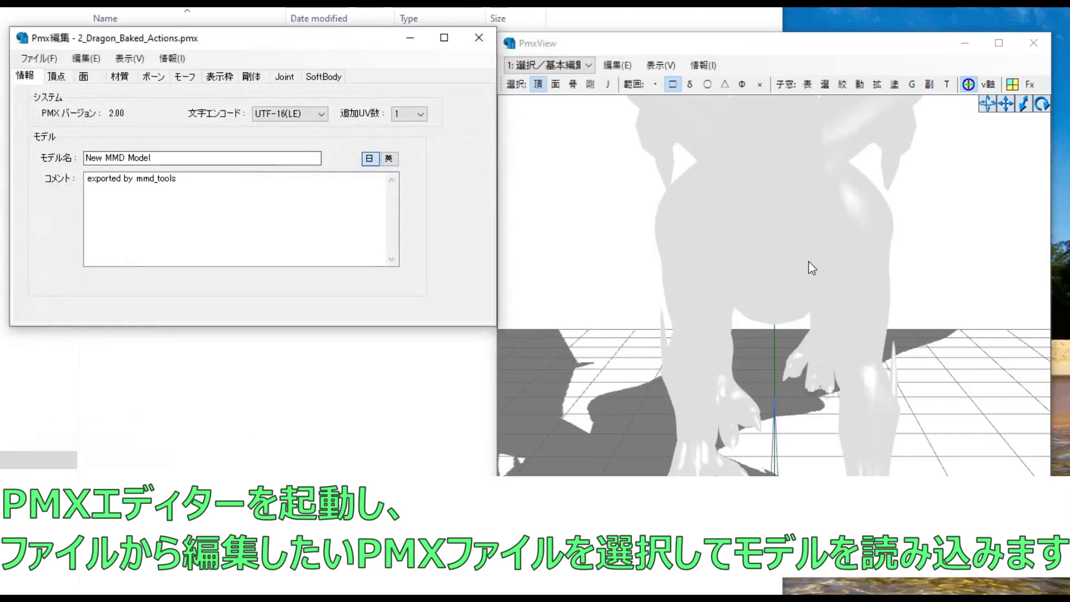
{"action": "scroll", "coordinate": [807, 282], "scroll_direction": "down", "scroll_amount": 8}
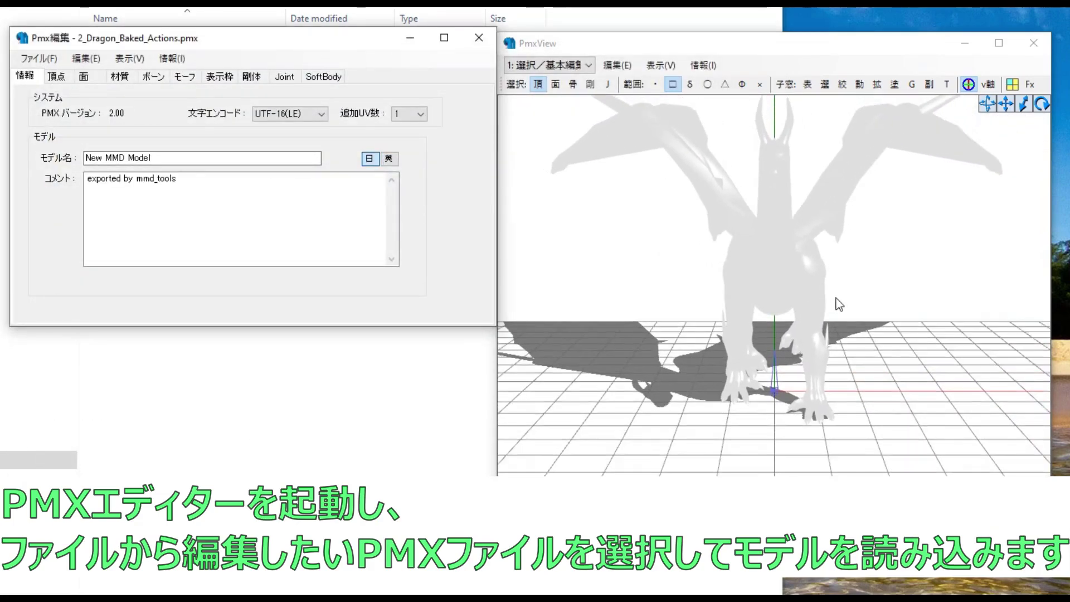
{"action": "mouse_move", "coordinate": [836, 301]}
{"action": "right_mouse_down"}
{"action": "mouse_move", "coordinate": [800, 307]}
{"action": "mouse_move", "coordinate": [841, 298]}
{"action": "mouse_move", "coordinate": [839, 318]}
{"action": "right_mouse_up"}
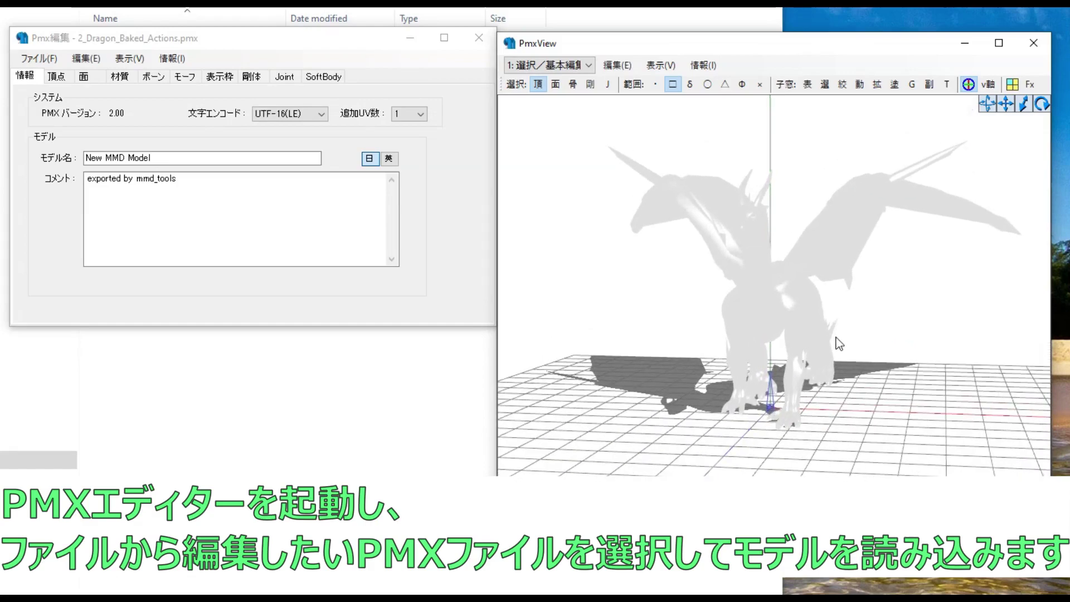
Step: Set the ambient color (環境色) of the EYES.001 material to cyan, RGB 0, 255, 255
{"action": "left_click", "coordinate": [121, 77]}
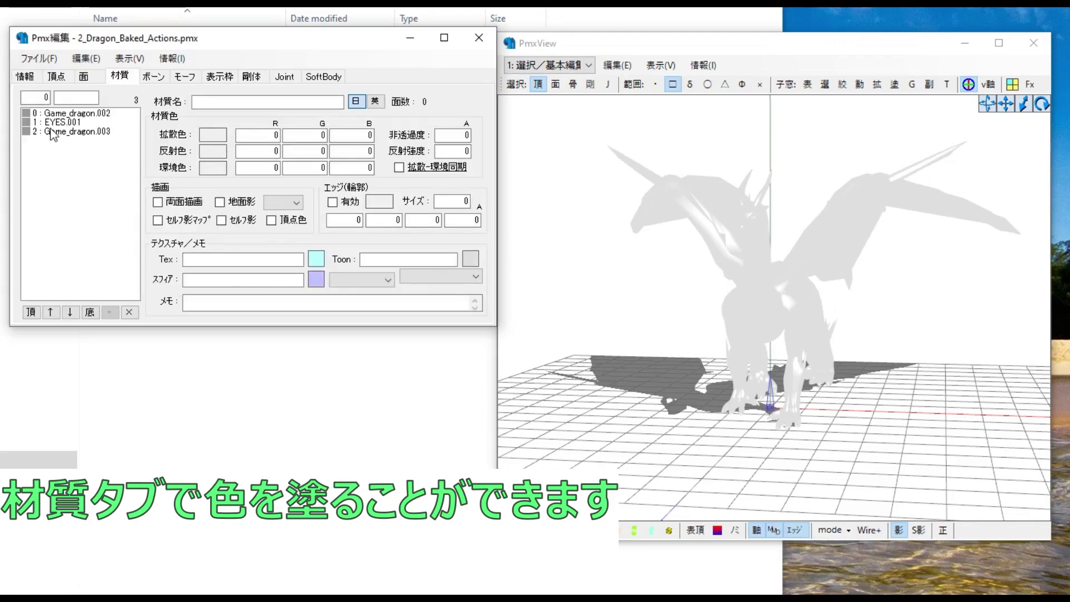
{"action": "left_click", "coordinate": [56, 122]}
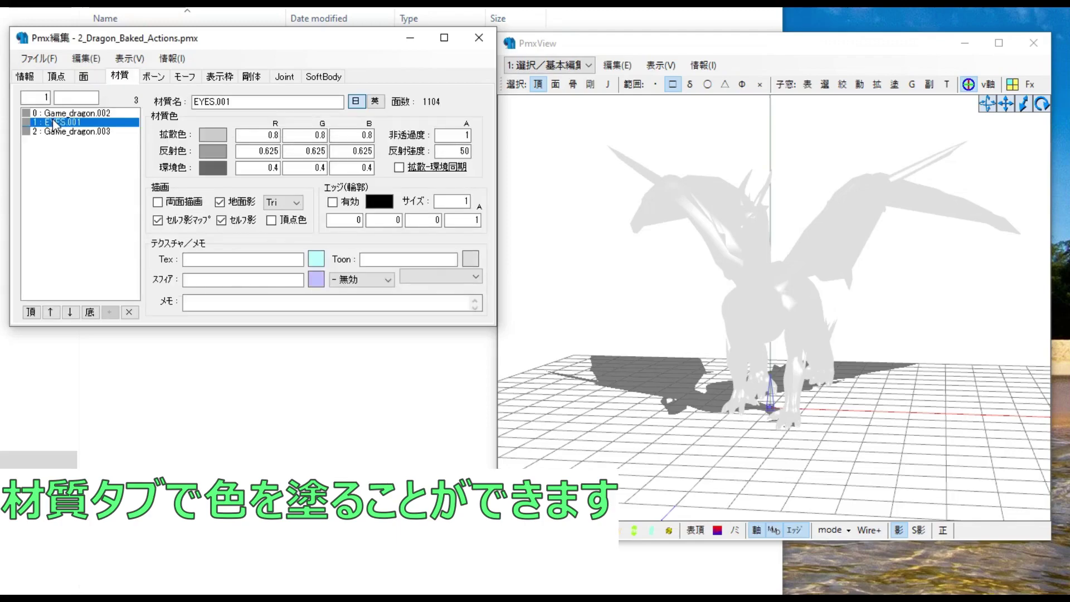
{"action": "left_click", "coordinate": [211, 168]}
{"action": "left_click", "coordinate": [315, 135]}
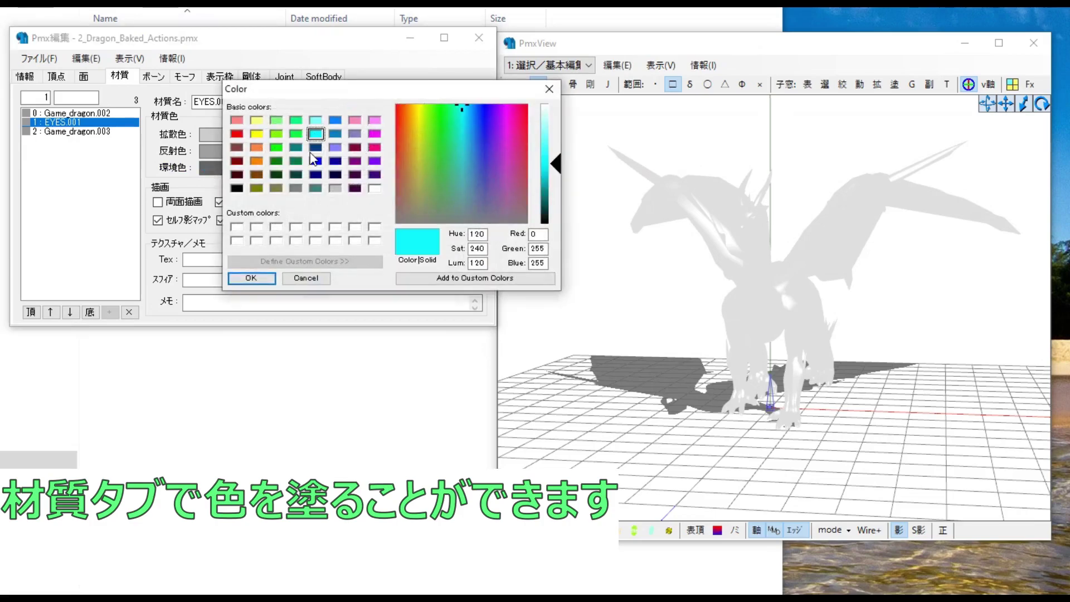
{"action": "left_click", "coordinate": [263, 278]}
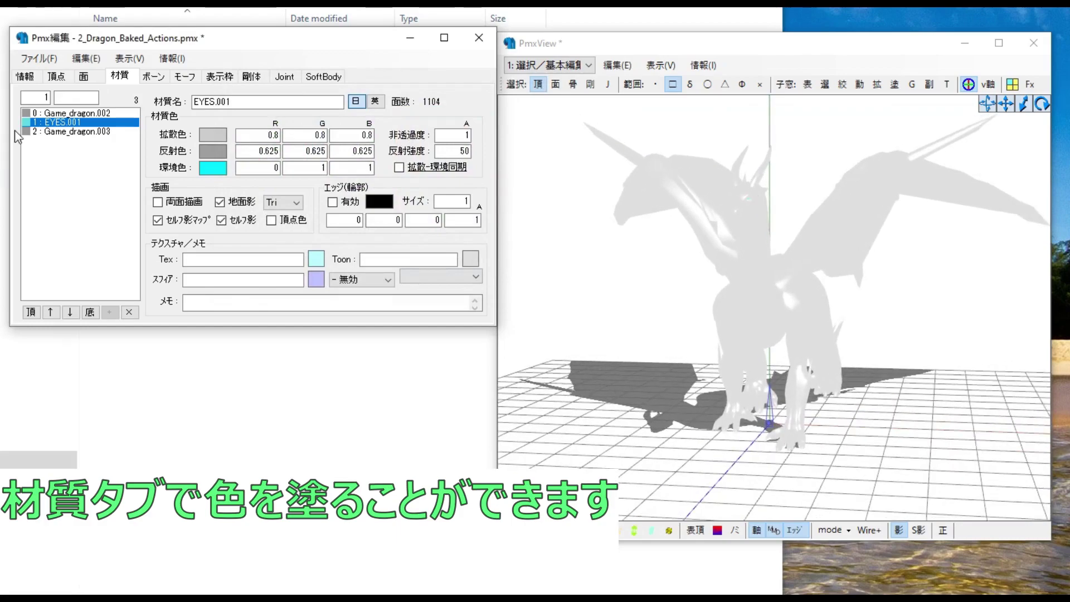
Step: Set the diffuse color (拡散色) of the EYES.001 material to blue, RGB 0, 0, 255
{"action": "left_click", "coordinate": [210, 147]}
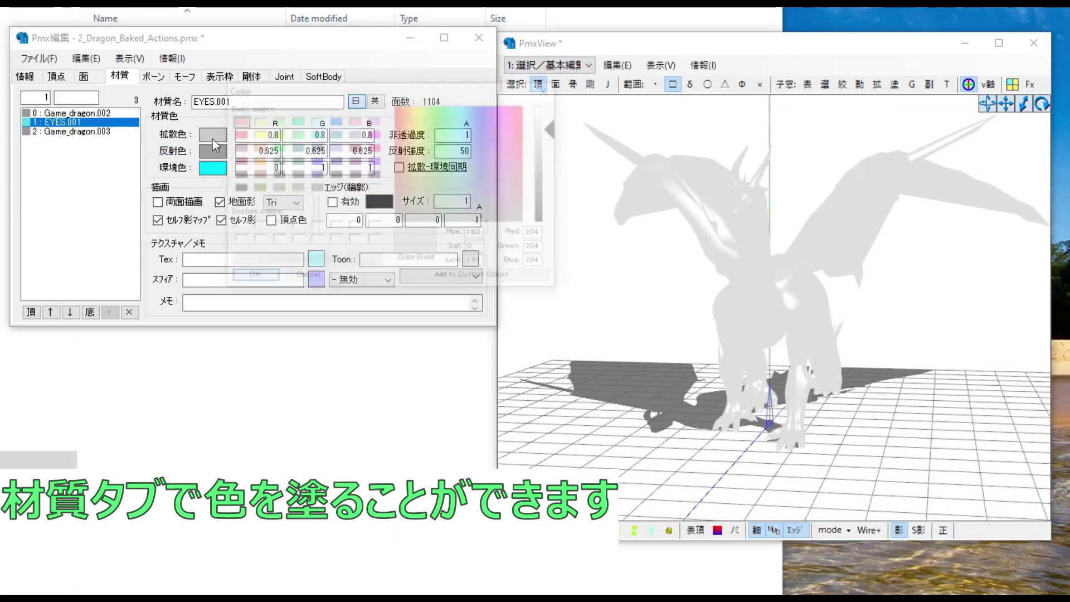
{"action": "left_click", "coordinate": [313, 135]}
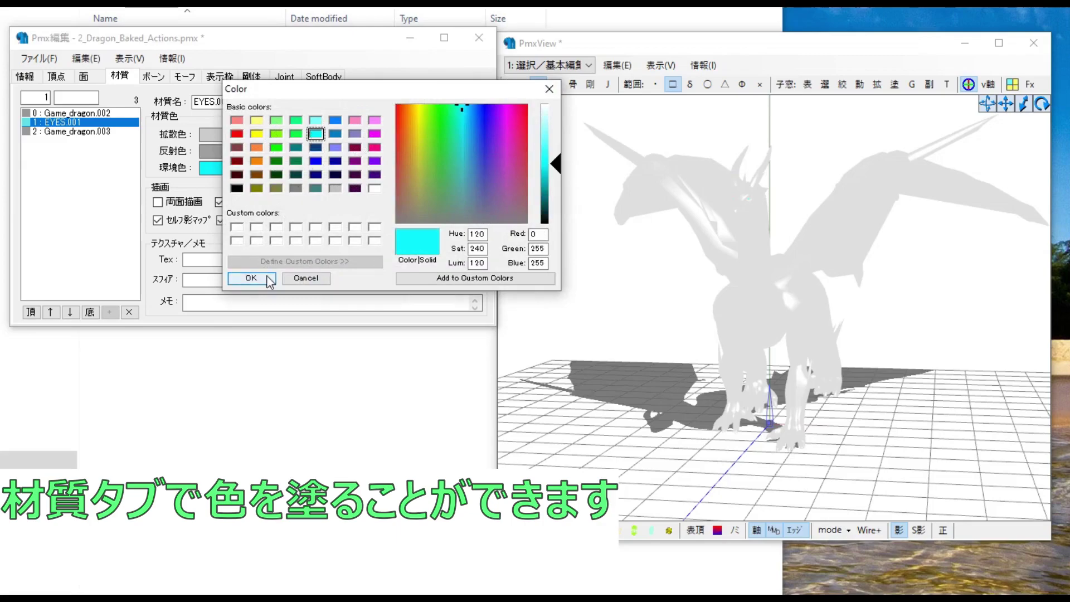
{"action": "left_click", "coordinate": [316, 161]}
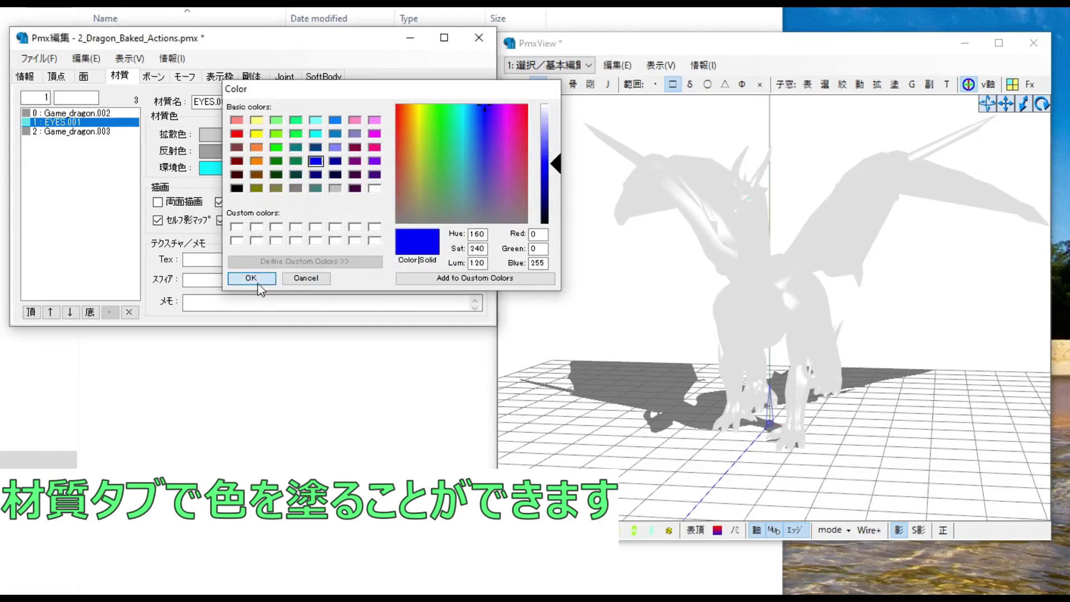
{"action": "left_click", "coordinate": [254, 279]}
Step: Set the reflection color (反射色) of the EYES.001 material to green, RGB 0, 255, 64
{"action": "left_click", "coordinate": [212, 152]}
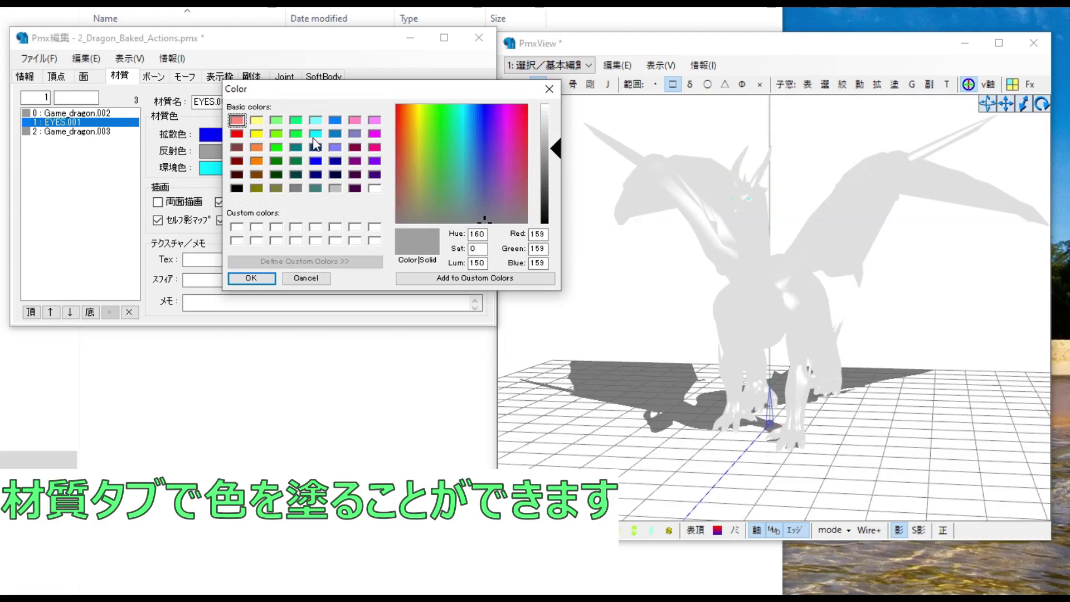
{"action": "left_click", "coordinate": [296, 135]}
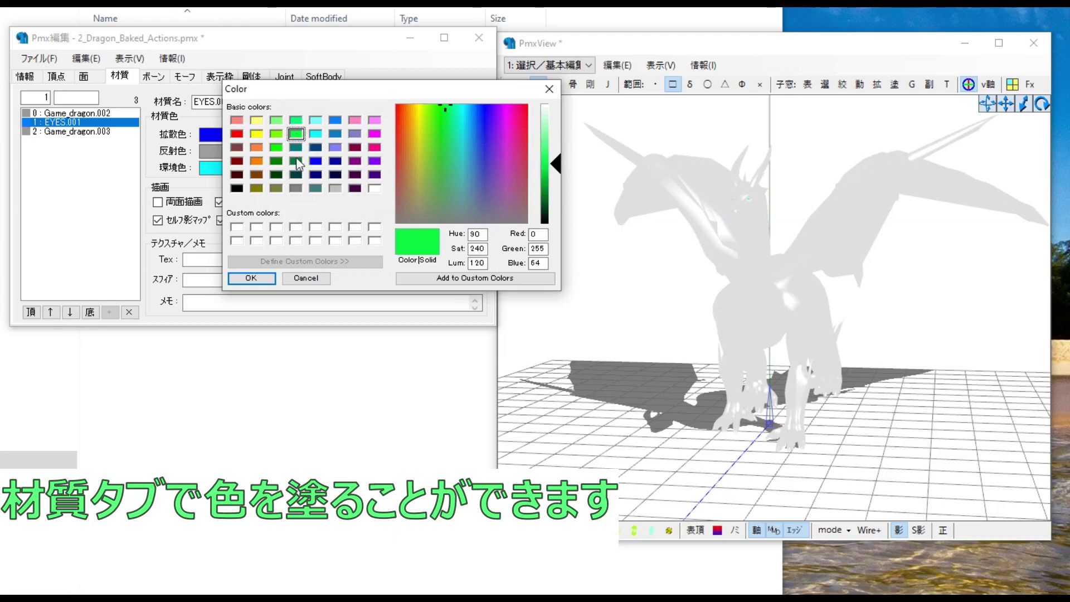
{"action": "left_click", "coordinate": [273, 278]}
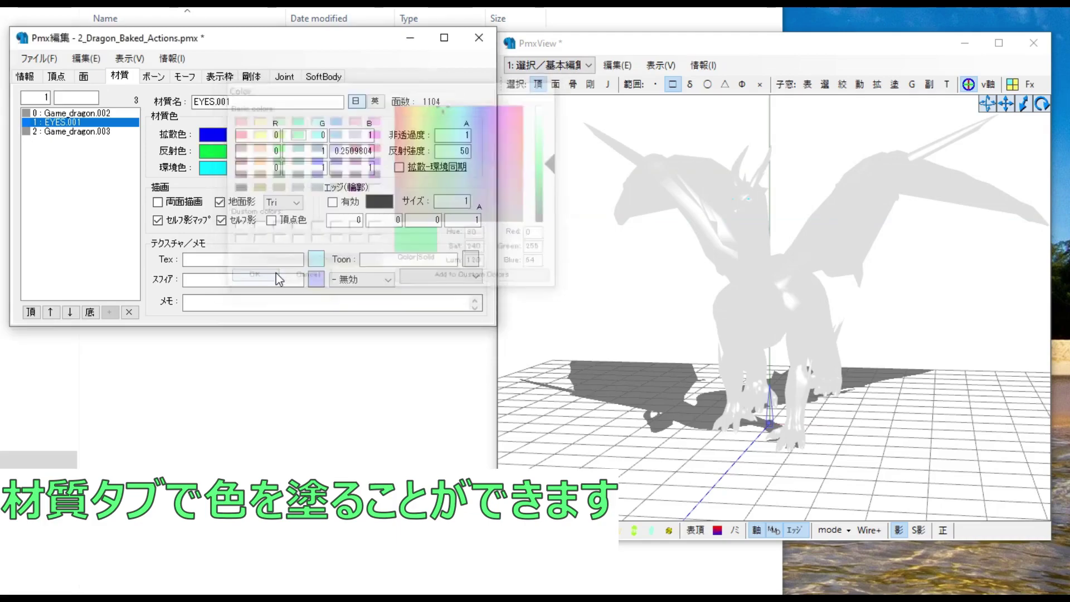
Step: Set the ambient color (環境色) of the Game_dragon.002 material to purple, RGB 128, 0, 255
{"action": "left_click", "coordinate": [80, 114]}
{"action": "left_click", "coordinate": [206, 169]}
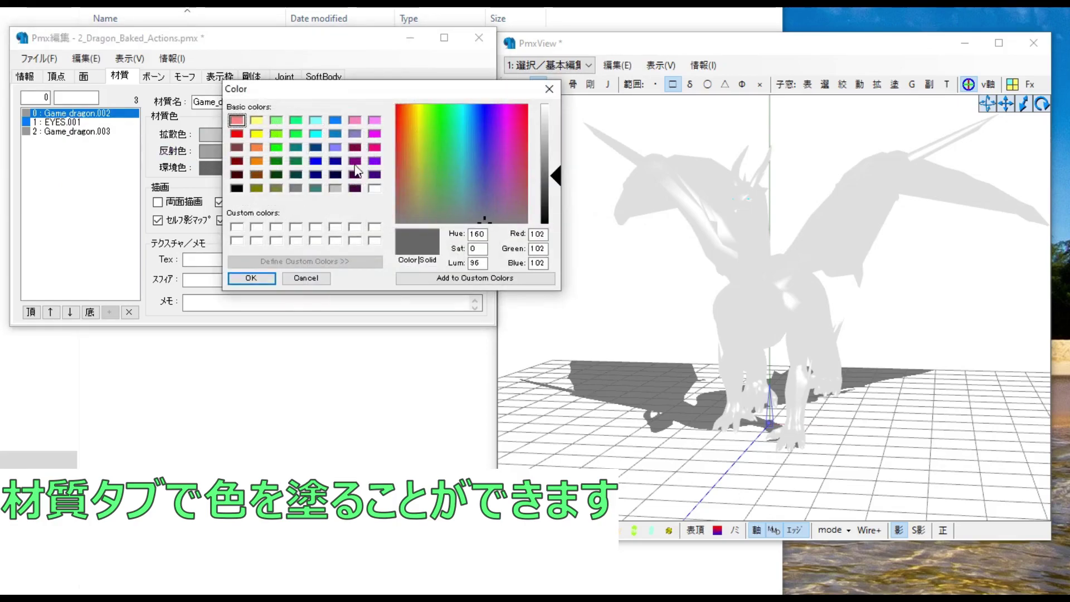
{"action": "left_click", "coordinate": [373, 162]}
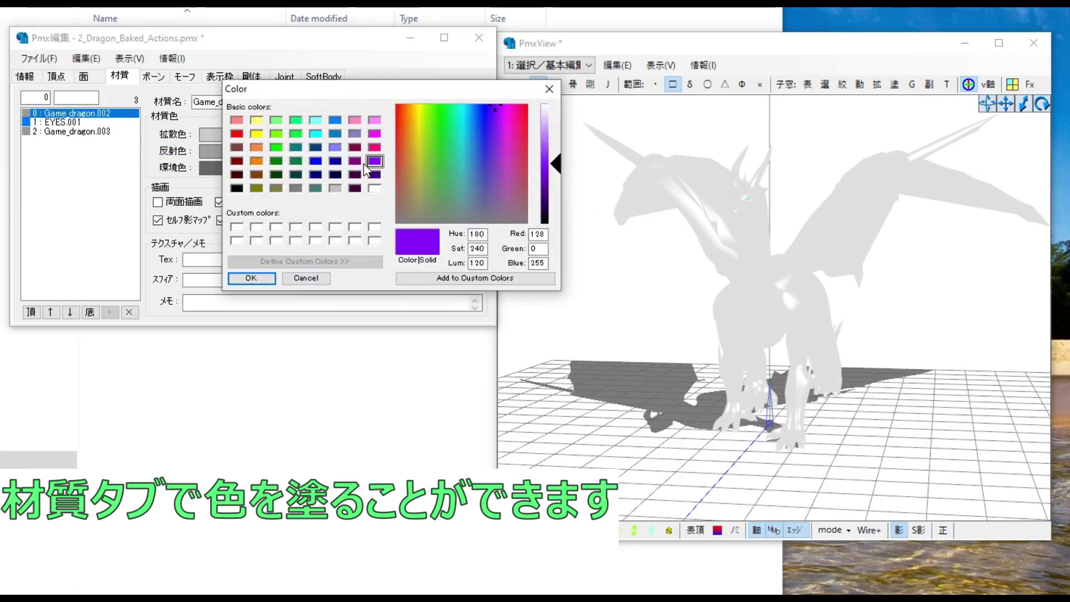
{"action": "left_click", "coordinate": [251, 277]}
Step: Change the ambient color (環境色) of the Game_dragon.002 material to dark grey, RGB 81, 81, 81
{"action": "left_click", "coordinate": [215, 174]}
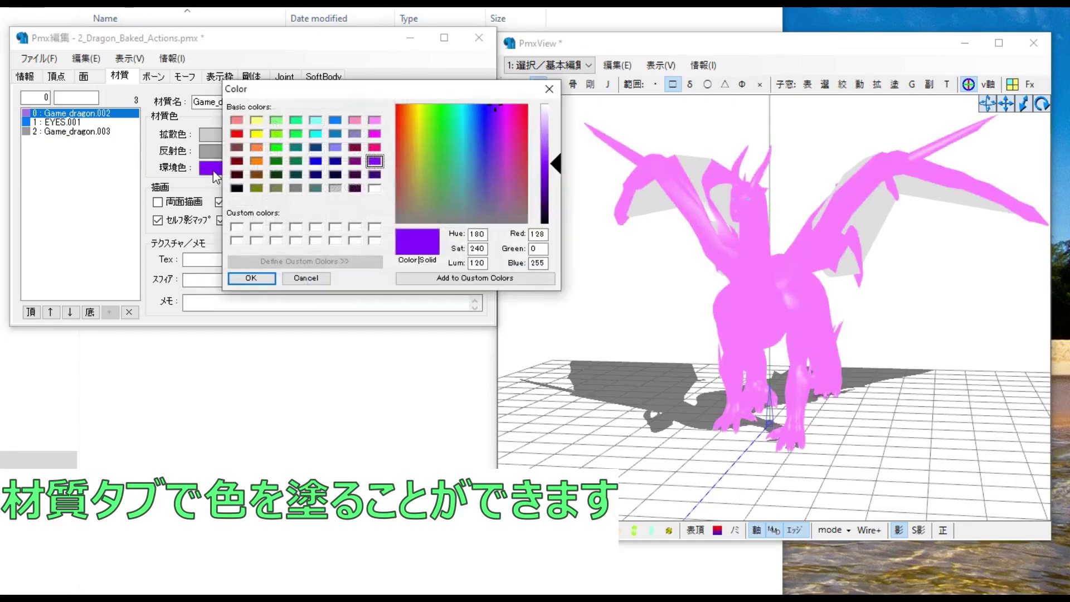
{"action": "left_click", "coordinate": [237, 177]}
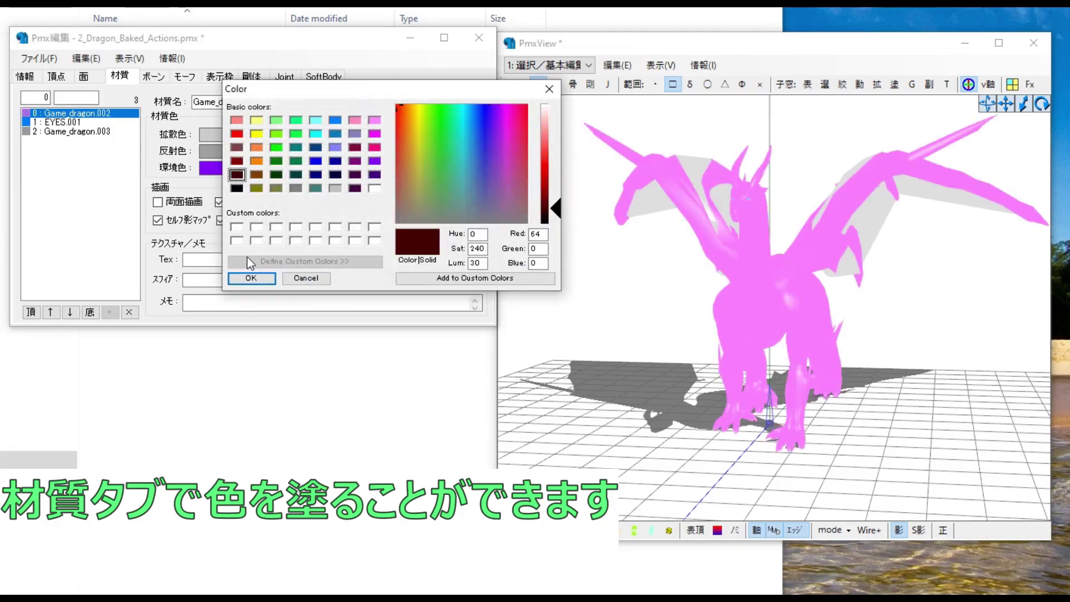
{"action": "left_click", "coordinate": [237, 189]}
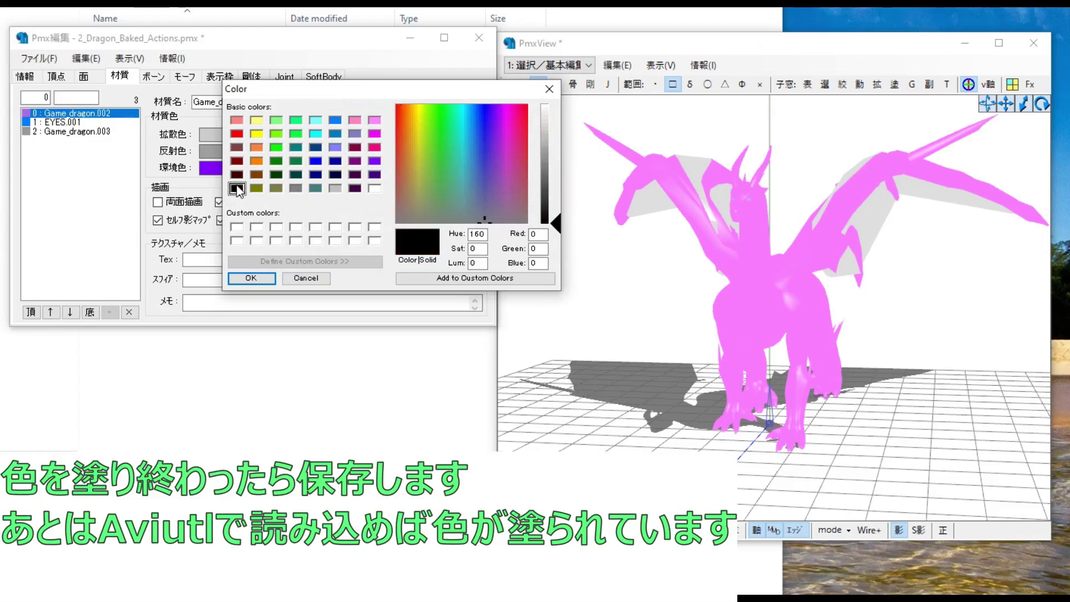
{"action": "left_click", "coordinate": [549, 180]}
{"action": "left_click_drag", "start_coordinate": [550, 187], "coordinate": [549, 191]}
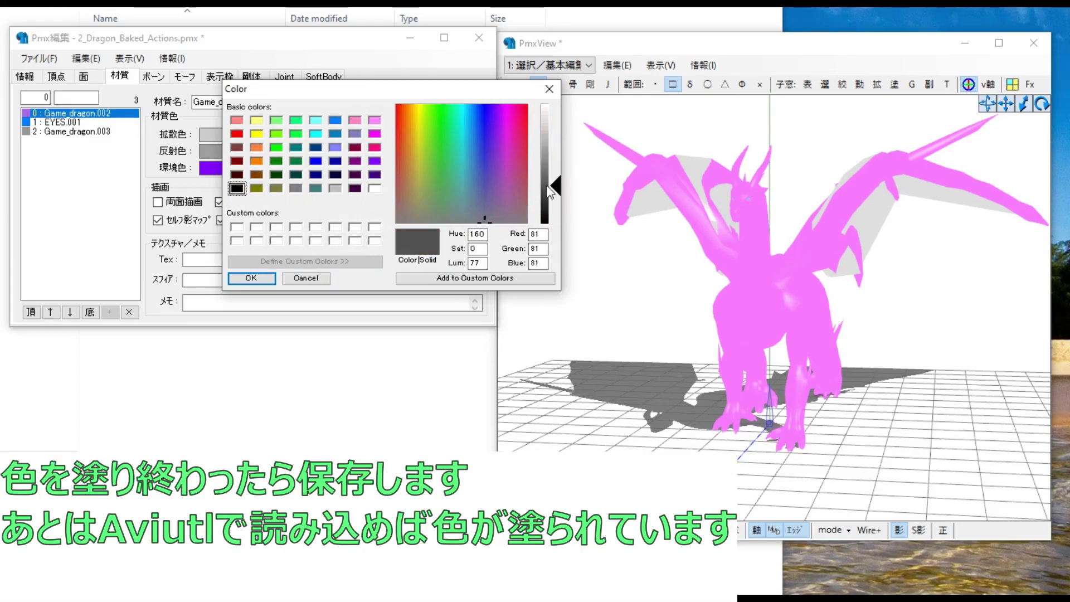
{"action": "left_click", "coordinate": [251, 278]}
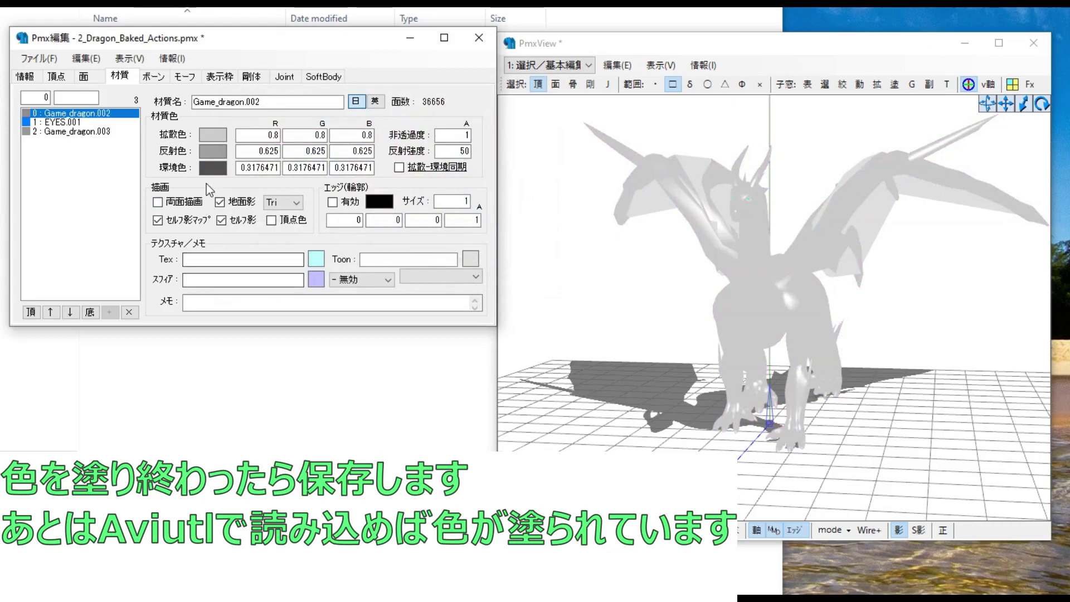
Step: Darken Game_dragon.002's reflection color (反射色) to grey 0.5019608 and its diffuse color (拡散色) to grey 0.427451 in all three channels
{"action": "left_click", "coordinate": [212, 158]}
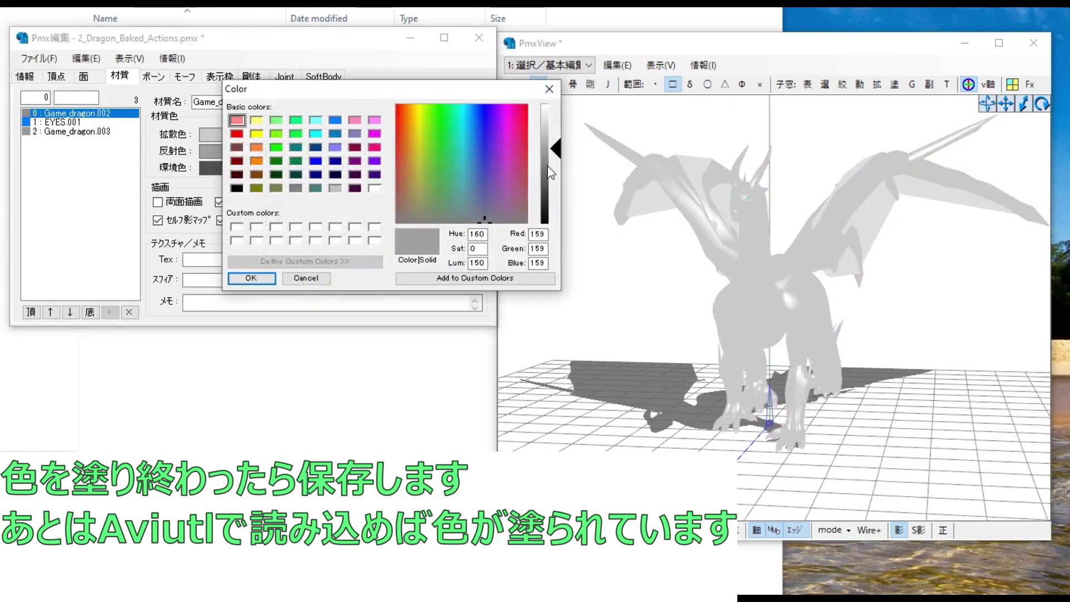
{"action": "left_click", "coordinate": [251, 278]}
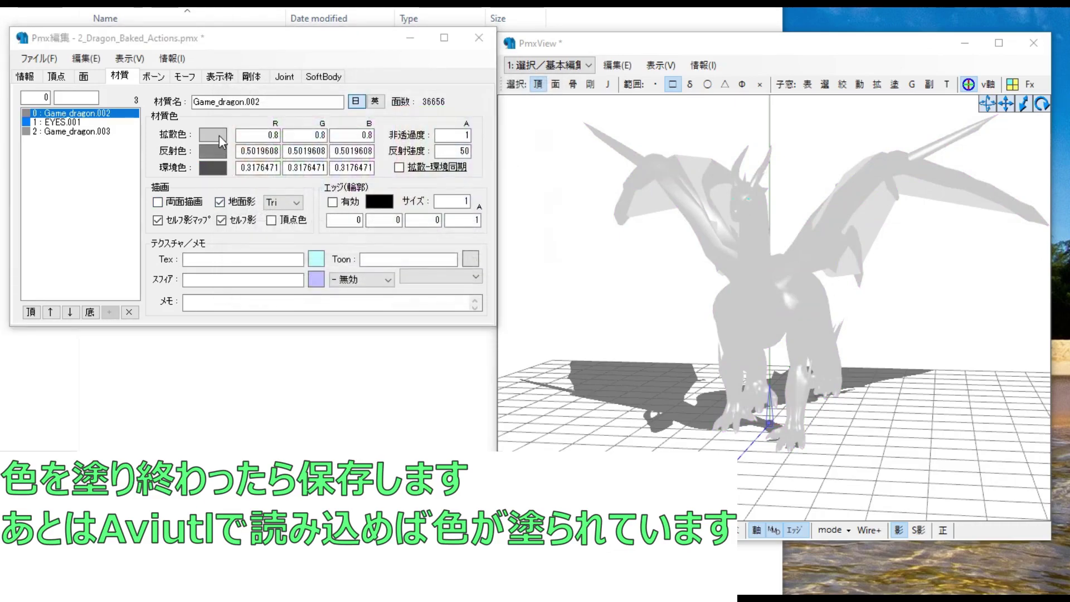
{"action": "left_click", "coordinate": [213, 136]}
{"action": "left_click_drag", "start_coordinate": [549, 149], "coordinate": [550, 172]}
{"action": "left_click", "coordinate": [250, 279]}
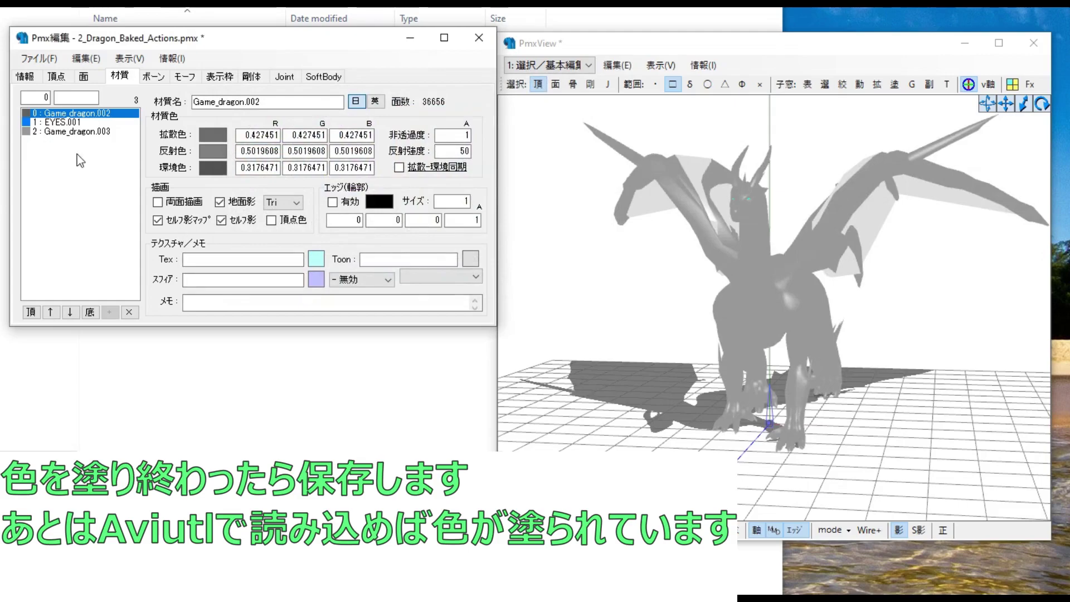
Step: Set the ambient color (環境色) of the Game_dragon.003 material to light red, RGB 255, 70, 70
{"action": "left_click", "coordinate": [69, 132]}
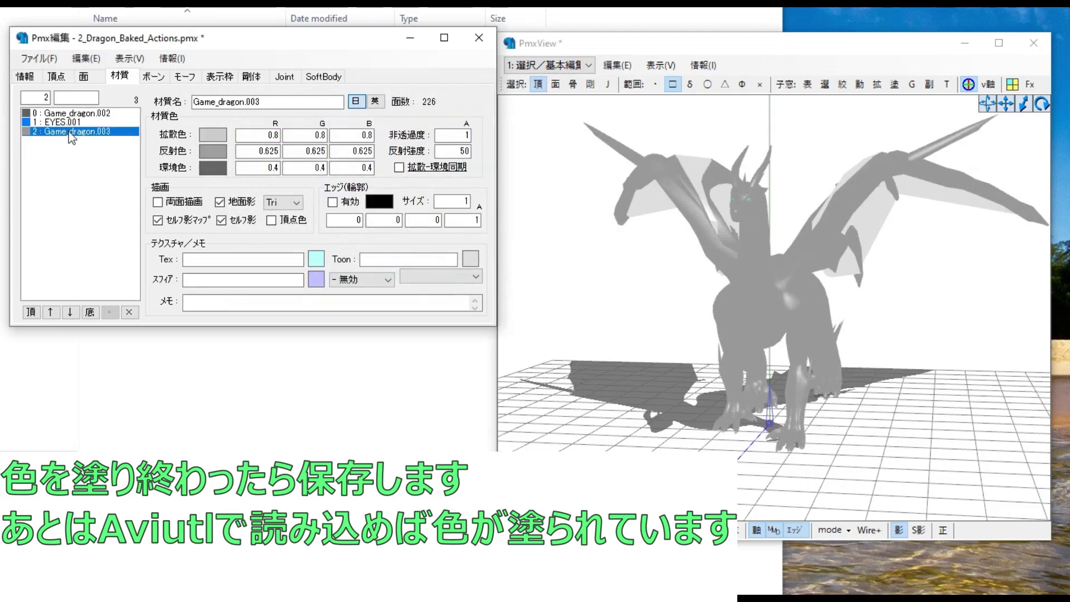
{"action": "left_click", "coordinate": [207, 171]}
{"action": "left_click", "coordinate": [377, 149]}
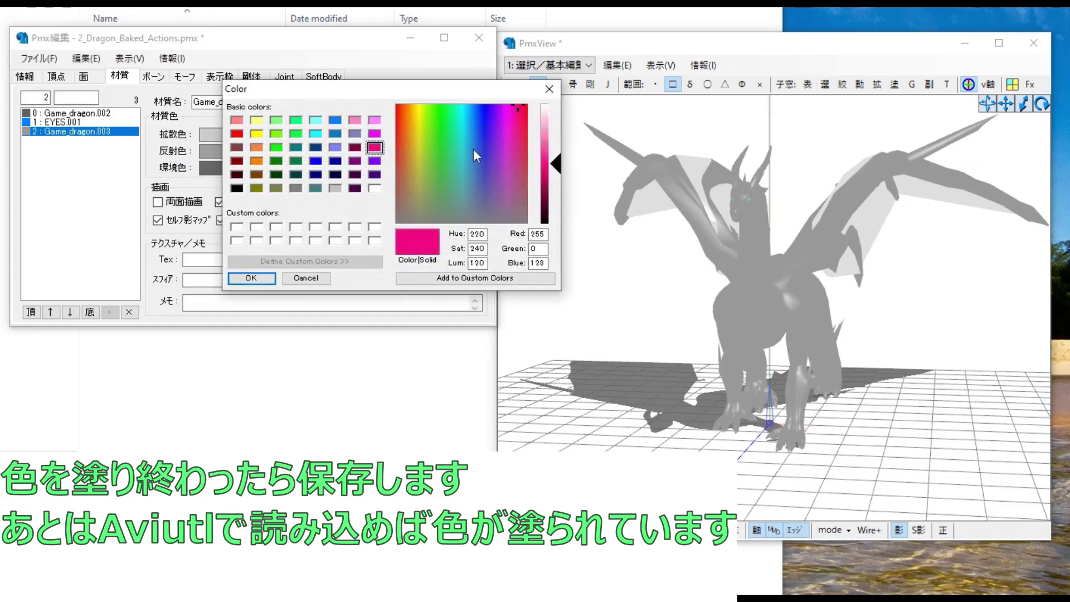
{"action": "left_click", "coordinate": [236, 134]}
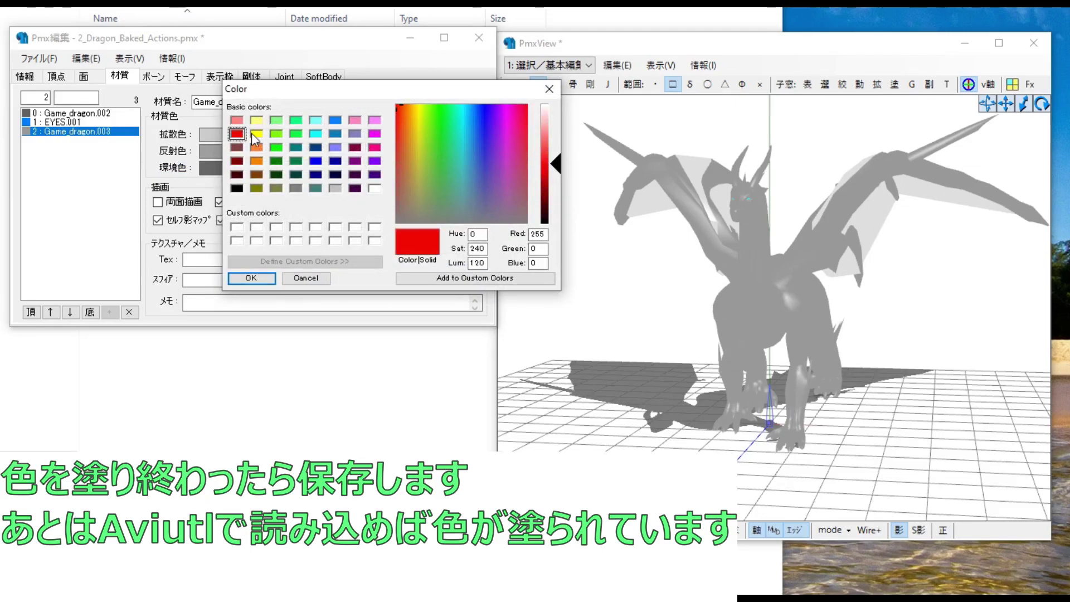
{"action": "left_click", "coordinate": [541, 150]}
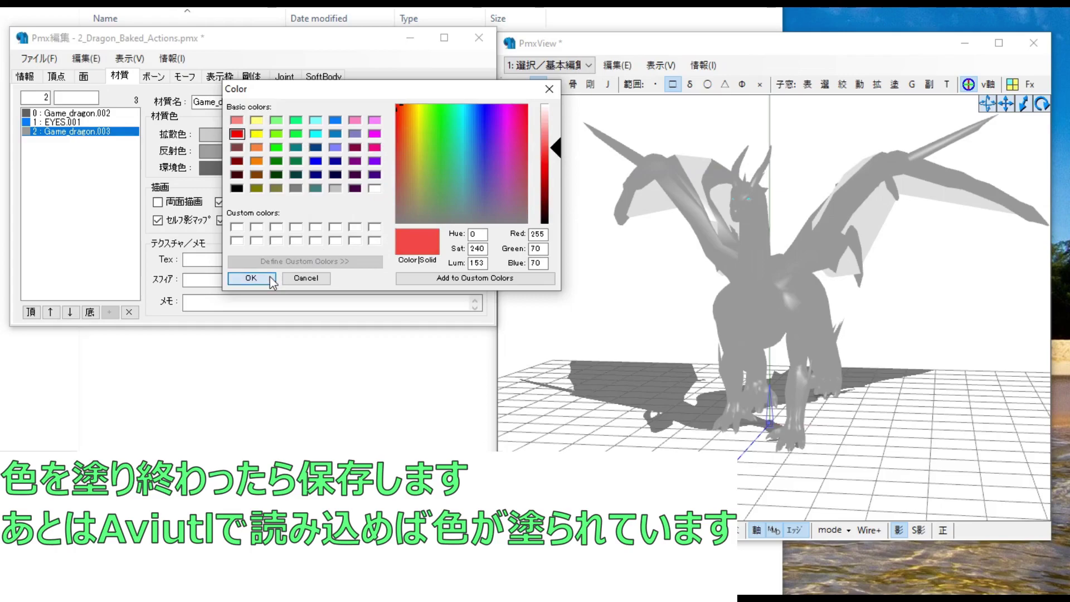
{"action": "left_click", "coordinate": [251, 278]}
Step: Set the diffuse color (拡散色) of the Game_dragon.003 material to light red, RGB 255, 74, 74
{"action": "left_click", "coordinate": [221, 137]}
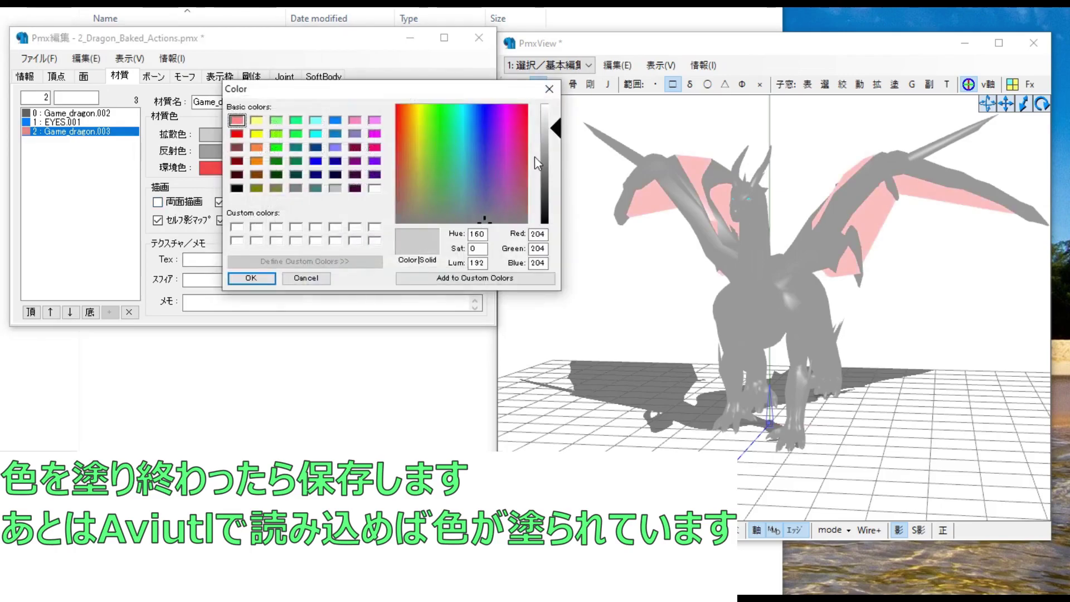
{"action": "left_click", "coordinate": [237, 134]}
{"action": "left_click", "coordinate": [546, 150]}
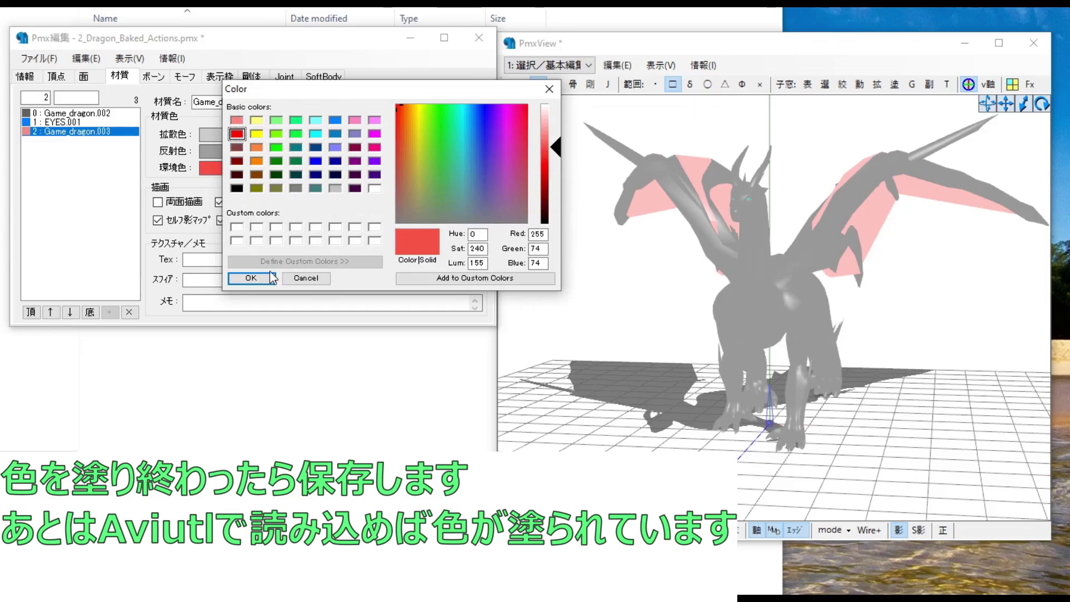
{"action": "left_click", "coordinate": [251, 277]}
Step: Set the reflection color (反射色) of the Game_dragon.003 material to red, adjusting its luminance
{"action": "left_click", "coordinate": [216, 152]}
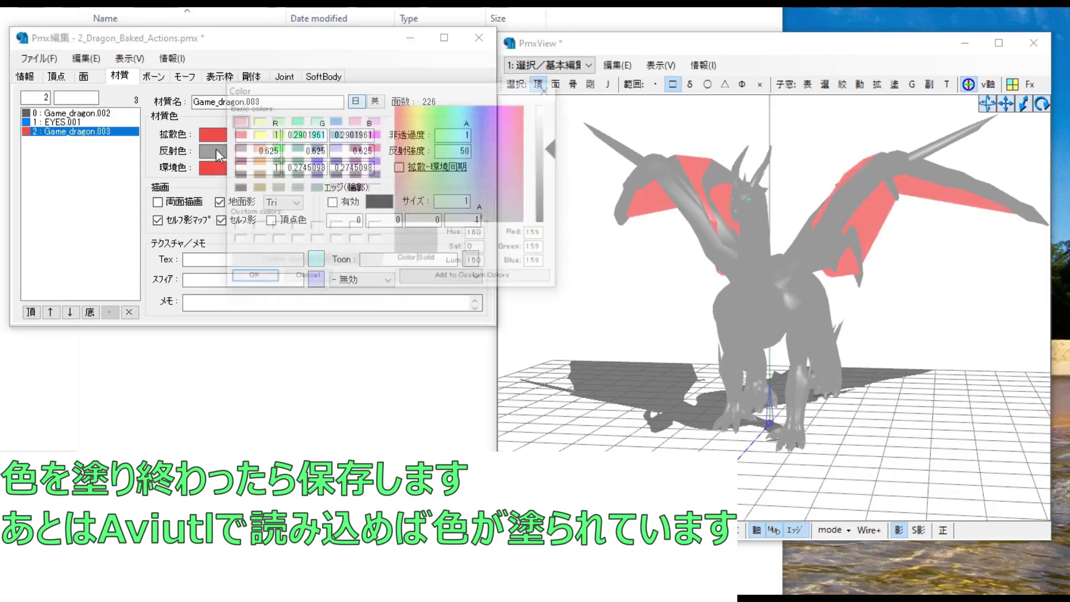
{"action": "left_click", "coordinate": [237, 134]}
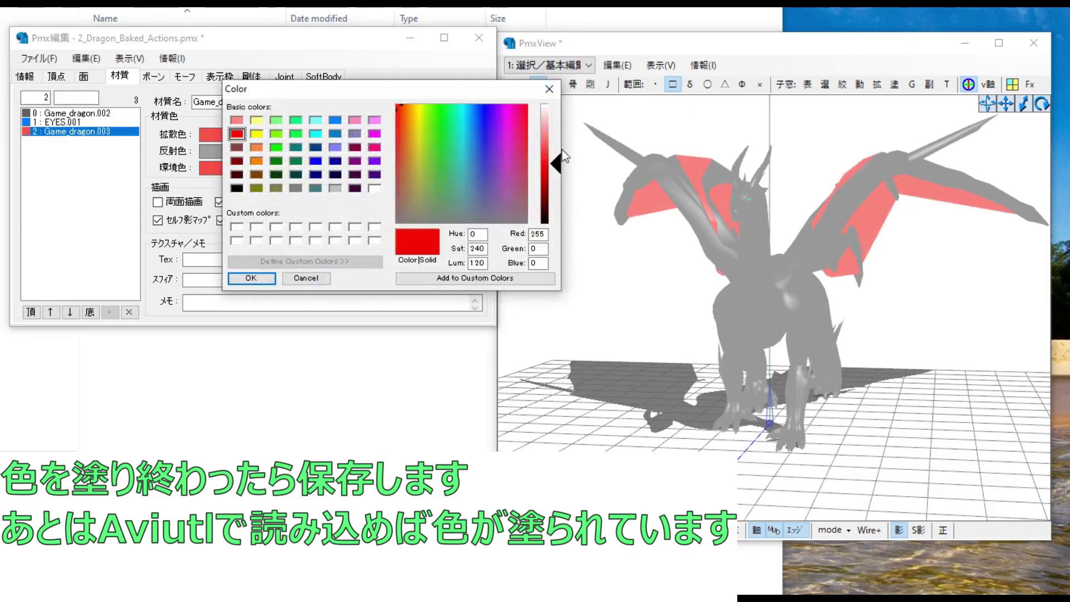
{"action": "left_click", "coordinate": [544, 166]}
{"action": "left_click", "coordinate": [269, 278]}
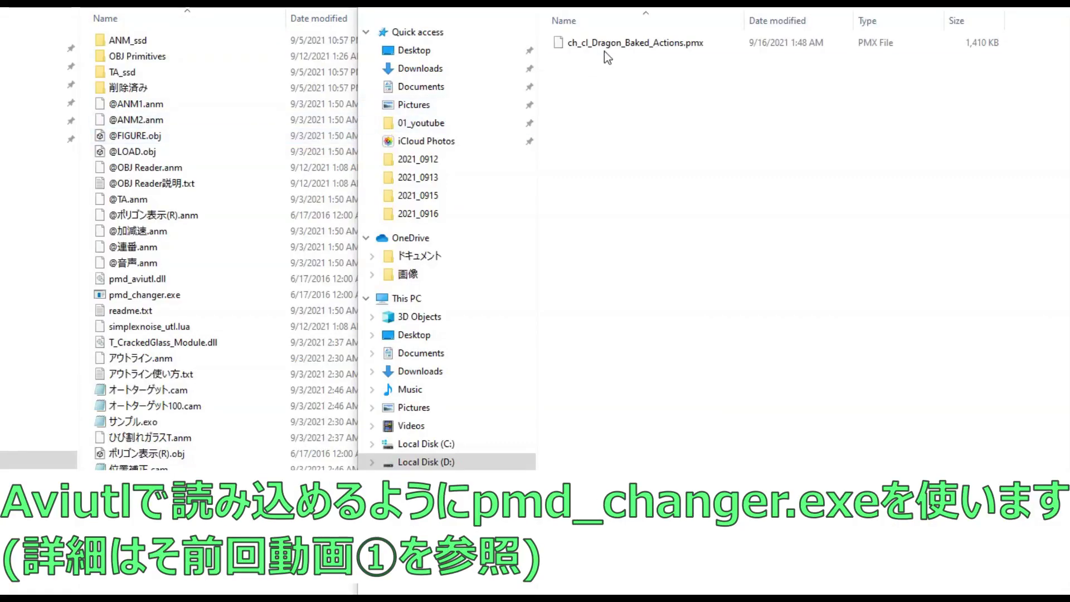
Step: Convert ch_cl_Dragon_Baked_Actions.pmx with pmd_changer.exe and launch aviutl.exe from the 00.aviutl110 folder
{"action": "left_click_drag", "start_coordinate": [606, 48], "coordinate": [189, 297]}
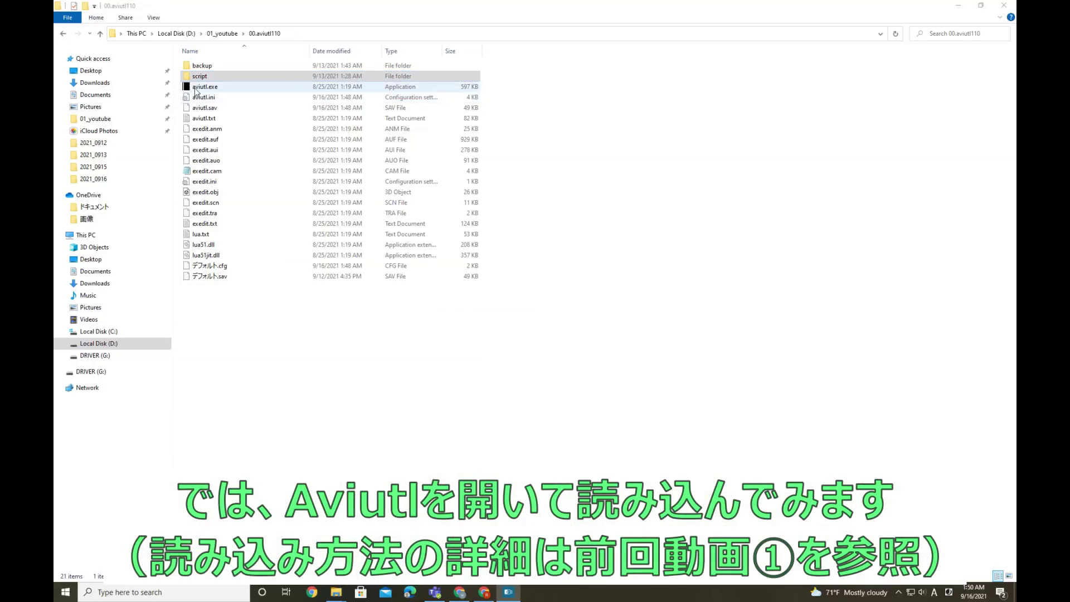
{"action": "left_click", "coordinate": [196, 89]}
{"action": "double_click", "coordinate": [196, 89]}
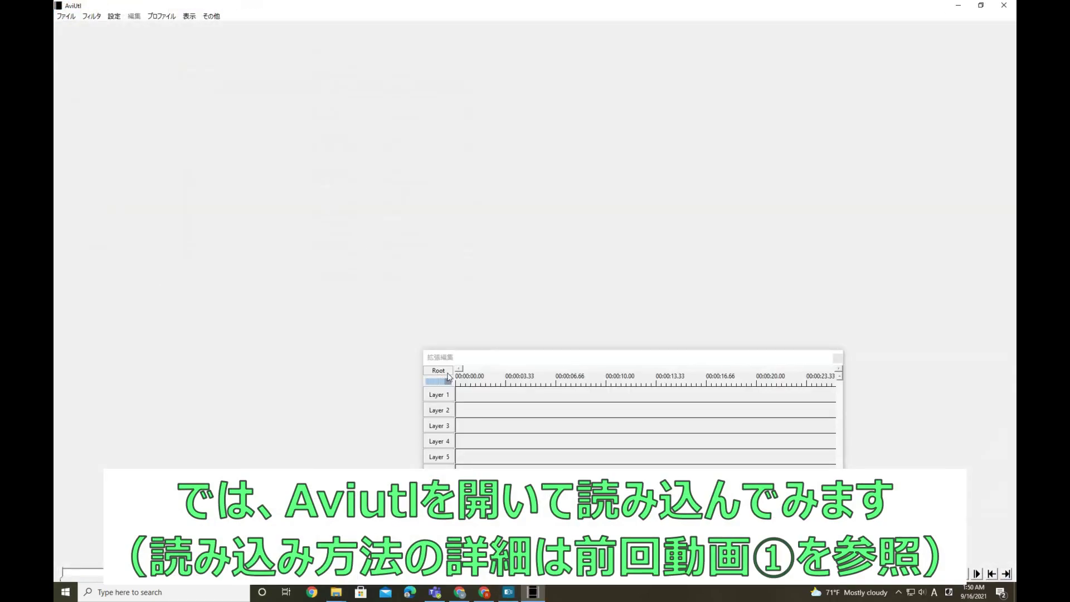
Step: Create a new 1920 × 1080 project at 30 fps and 44100 Hz, and reposition the timeline window
{"action": "right_click", "coordinate": [475, 393]}
{"action": "left_click", "coordinate": [504, 401]}
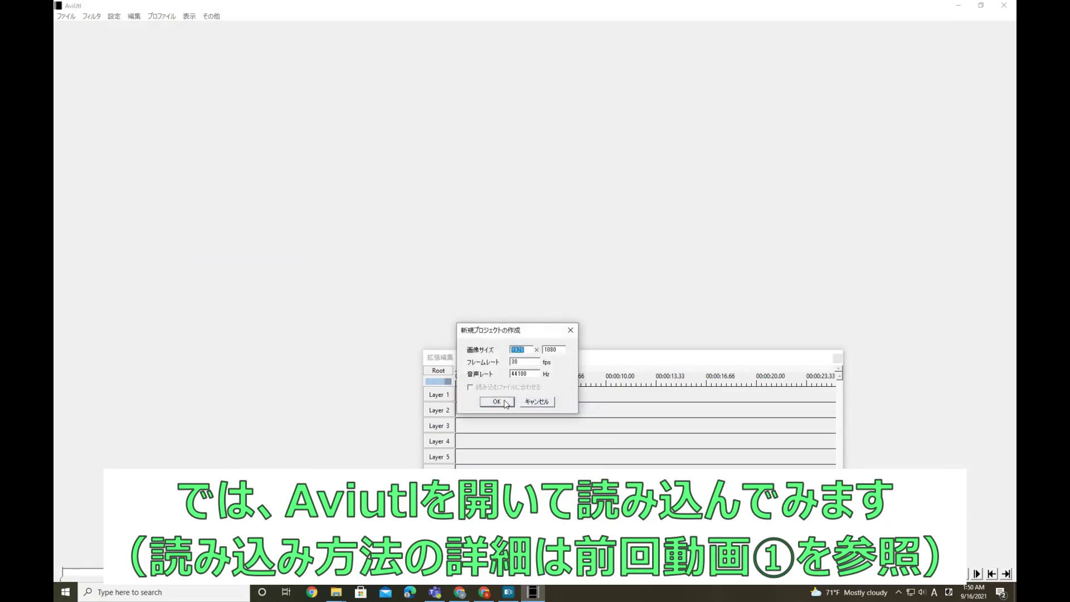
{"action": "left_click", "coordinate": [497, 401]}
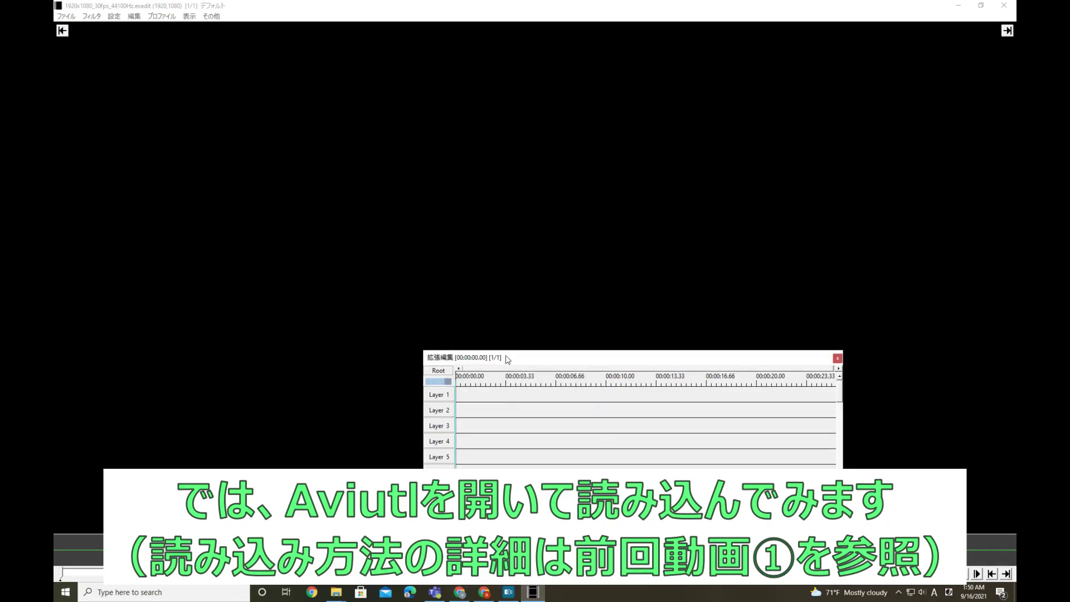
{"action": "left_click_drag", "start_coordinate": [508, 360], "coordinate": [438, 303]}
Step: Add a custom object (カスタムオブジェクト) on Layer 2 and make it span frames 1 to 204
{"action": "right_click", "coordinate": [412, 342]}
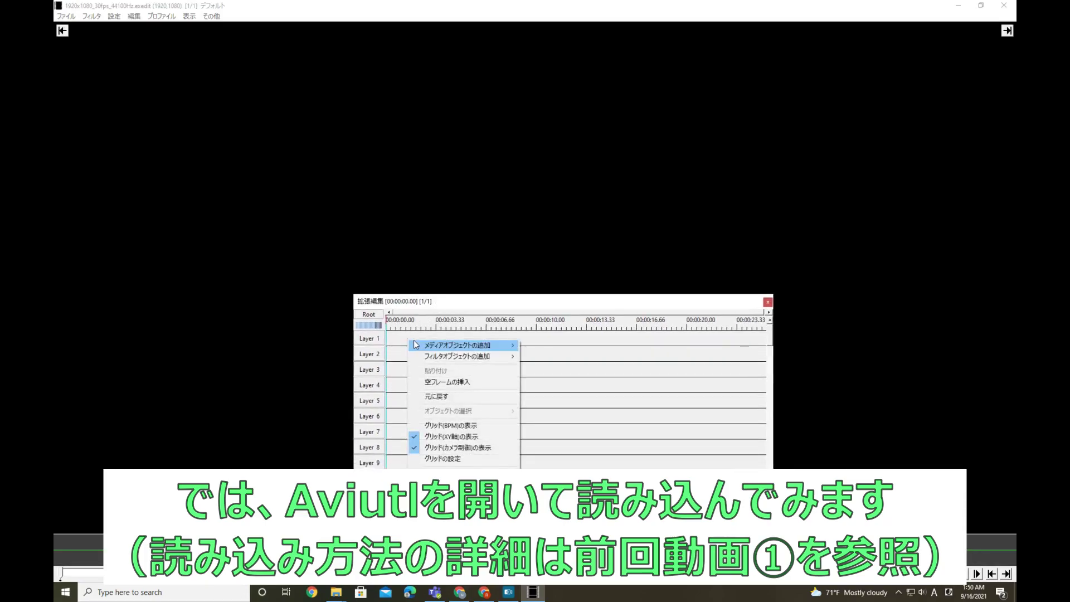
{"action": "right_click", "coordinate": [397, 353]}
{"action": "right_click", "coordinate": [396, 353]}
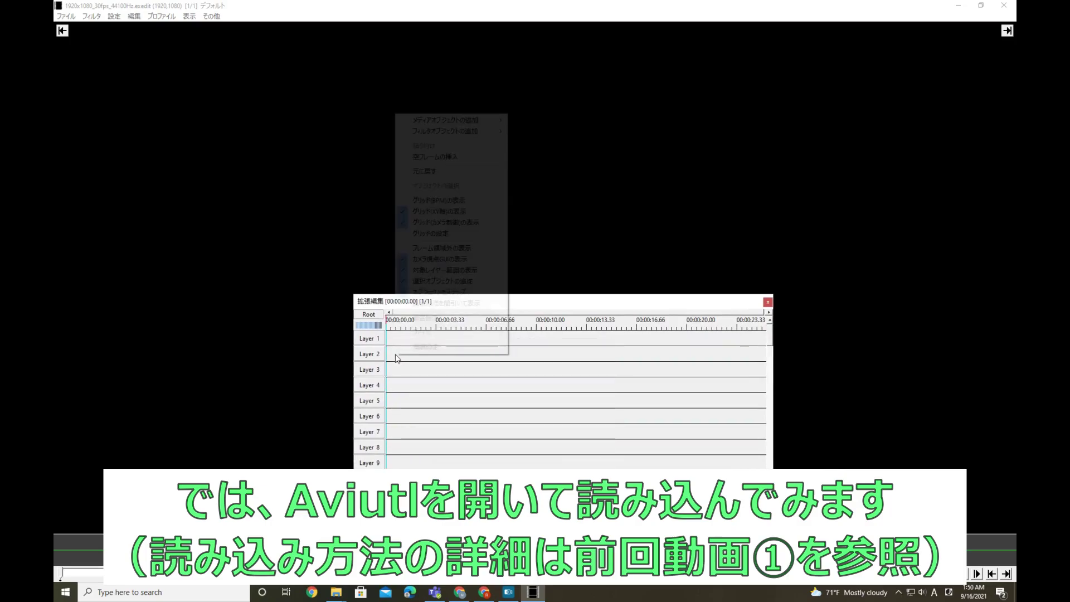
{"action": "mouse_move", "coordinate": [427, 127]}
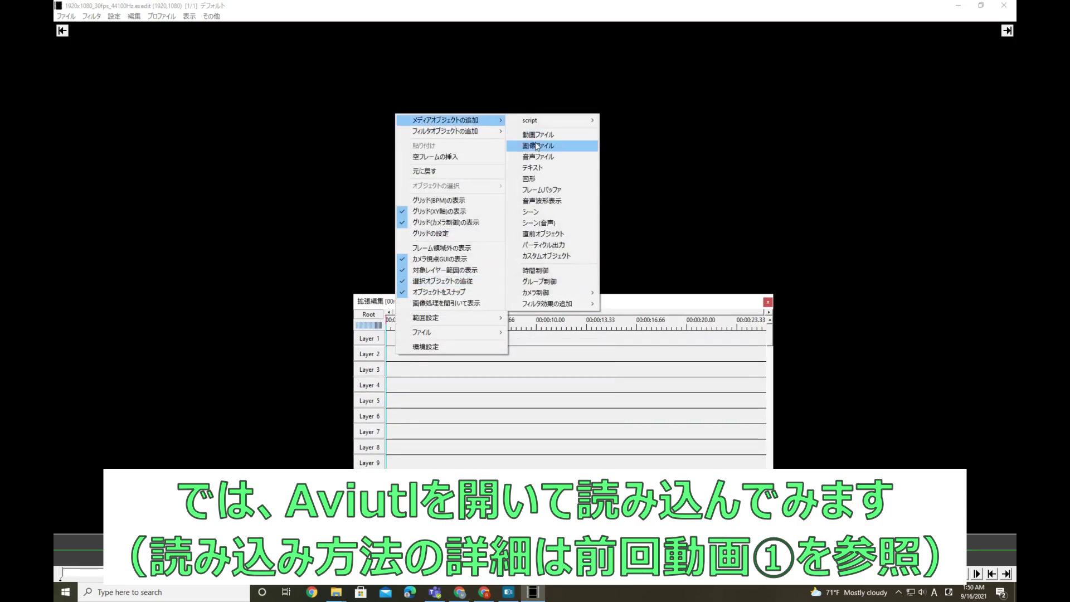
{"action": "left_click", "coordinate": [546, 255]}
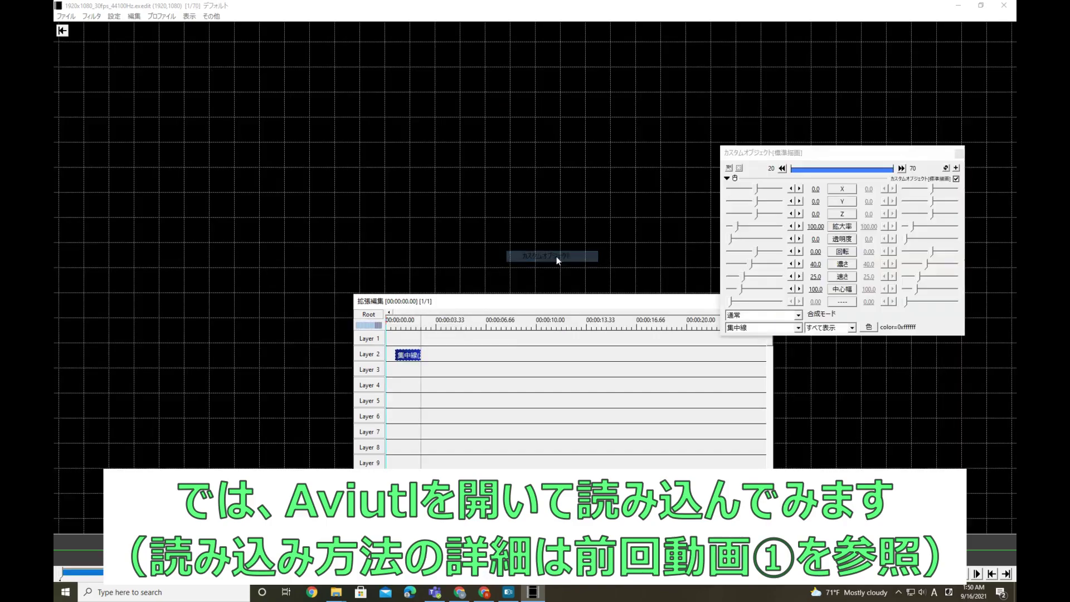
{"action": "left_click_drag", "start_coordinate": [422, 353], "coordinate": [488, 355]}
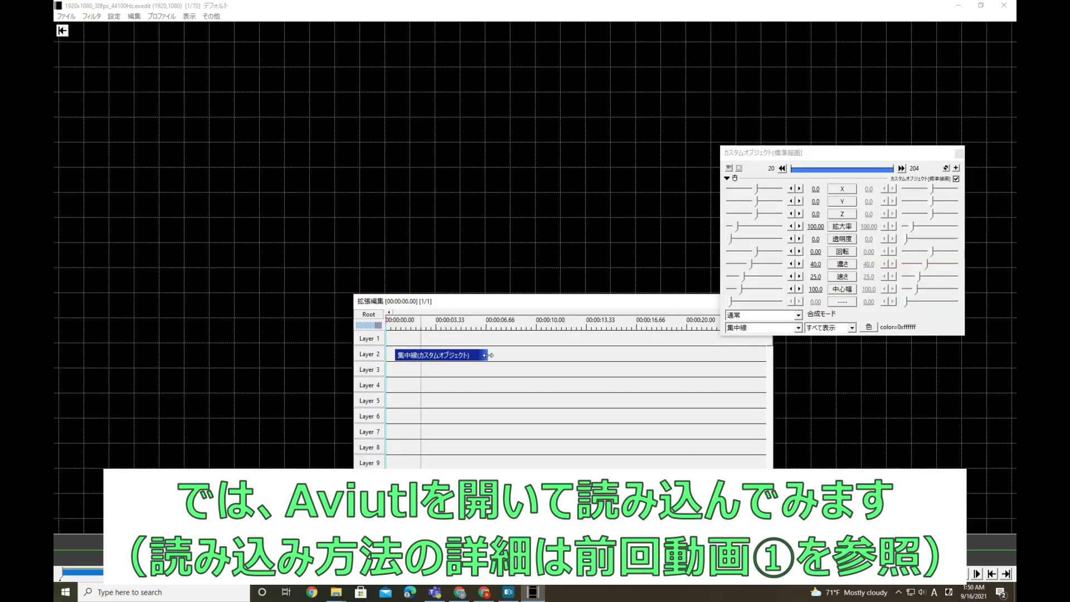
{"action": "left_click", "coordinate": [393, 355]}
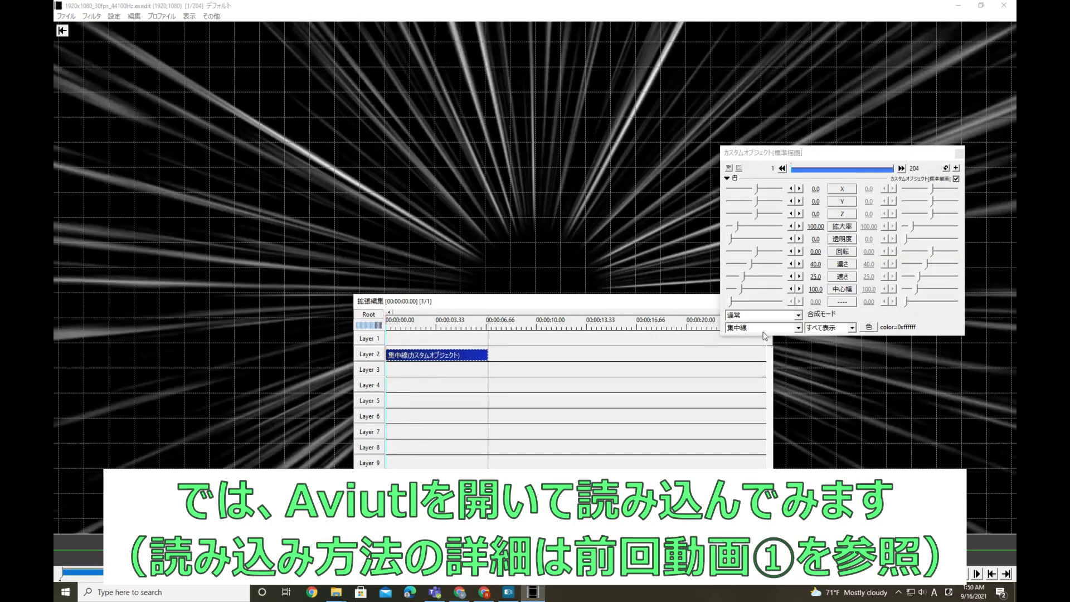
Step: Change the custom object's type to ポリゴン表示(R) and load ch_cl_Dragon_Baked_Actions.pmx from test_file as its model
{"action": "left_click", "coordinate": [798, 327]}
{"action": "left_click_drag", "start_coordinate": [841, 362], "coordinate": [841, 421]}
{"action": "left_click", "coordinate": [768, 427]}
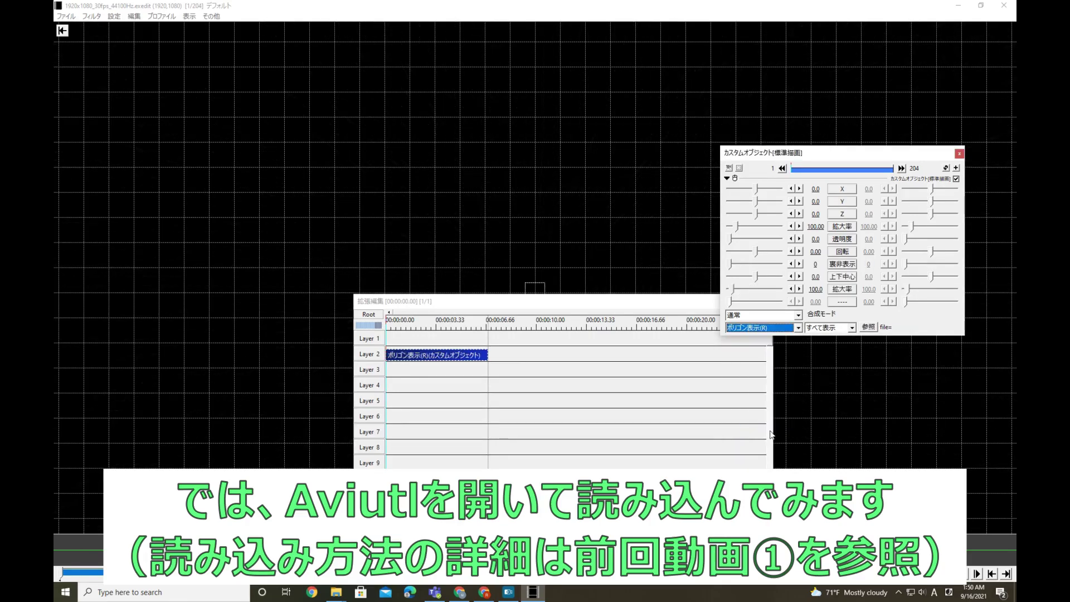
{"action": "left_click", "coordinate": [867, 327]}
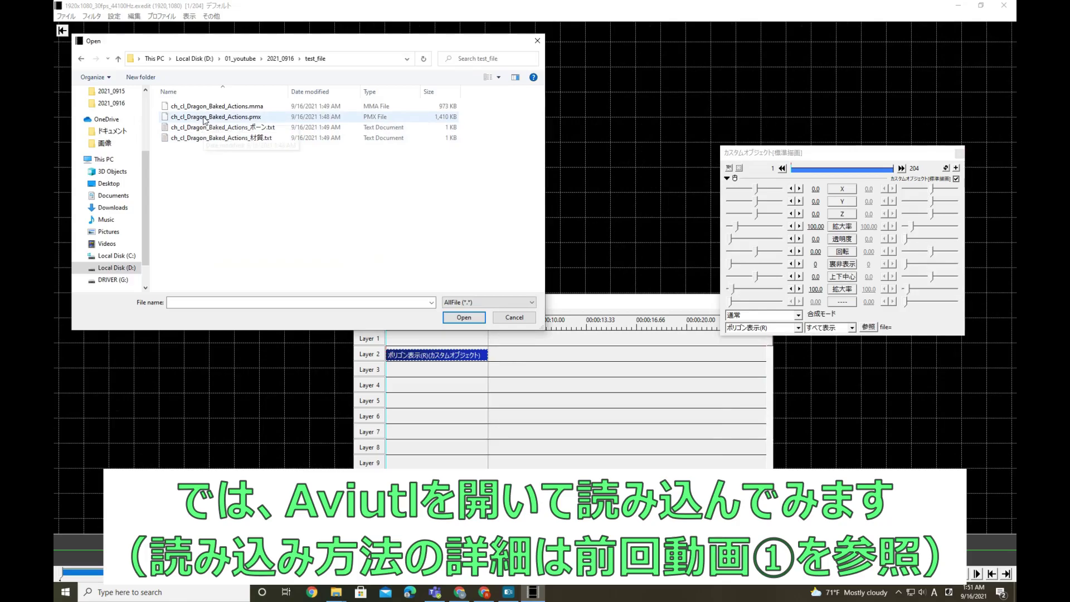
{"action": "double_click", "coordinate": [206, 117]}
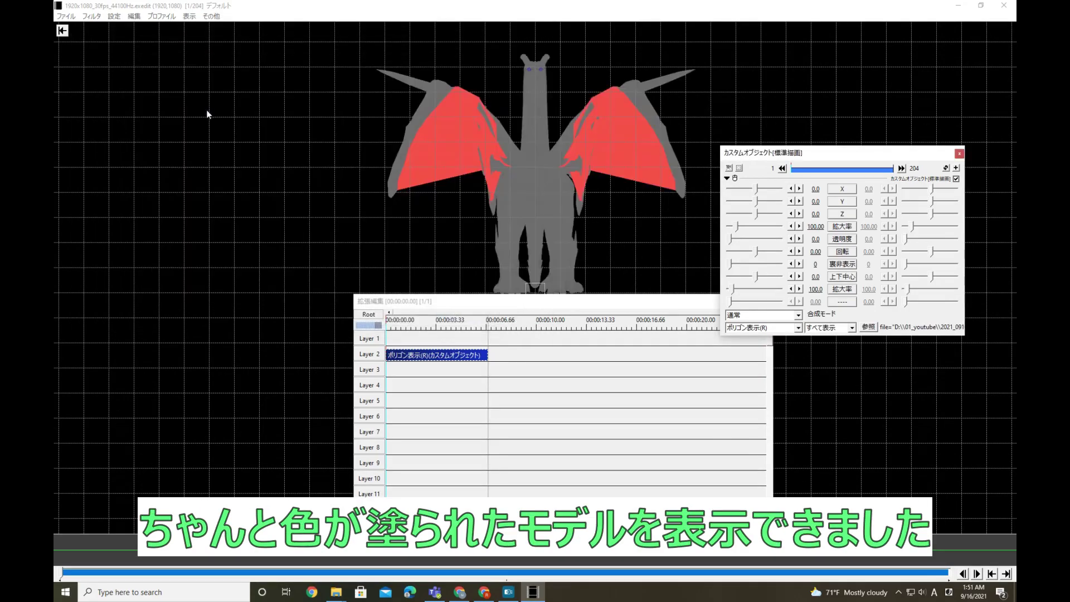
Step: Add a camera control (カメラ制御) with shadow on Layer 1 and set its shadow density (濃さ) to 51.5
{"action": "left_click", "coordinate": [543, 196]}
{"action": "key", "text": "space"}
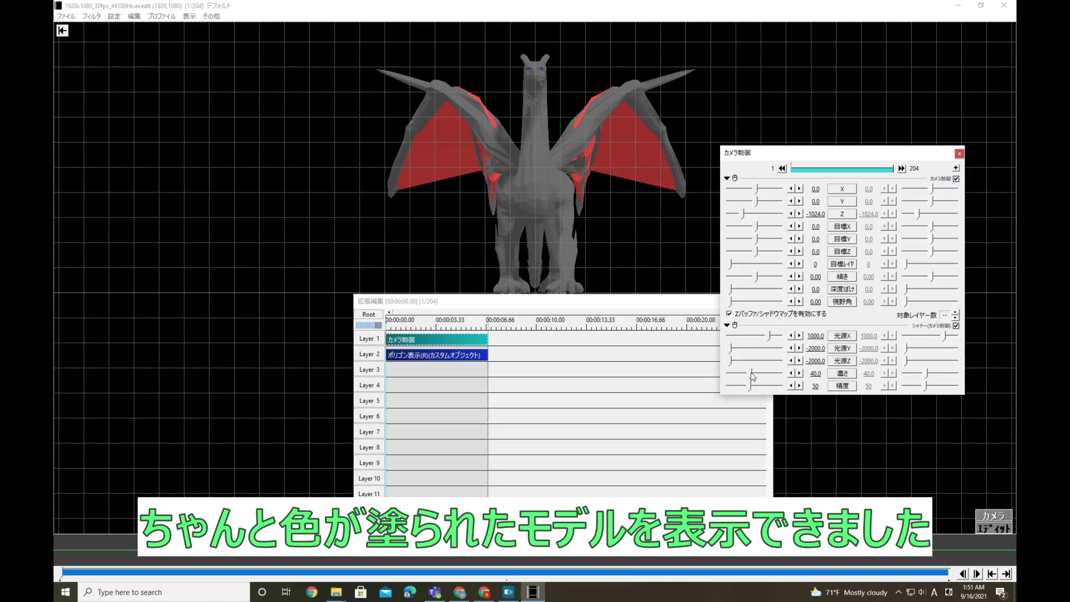
{"action": "left_click_drag", "start_coordinate": [752, 376], "coordinate": [759, 375]}
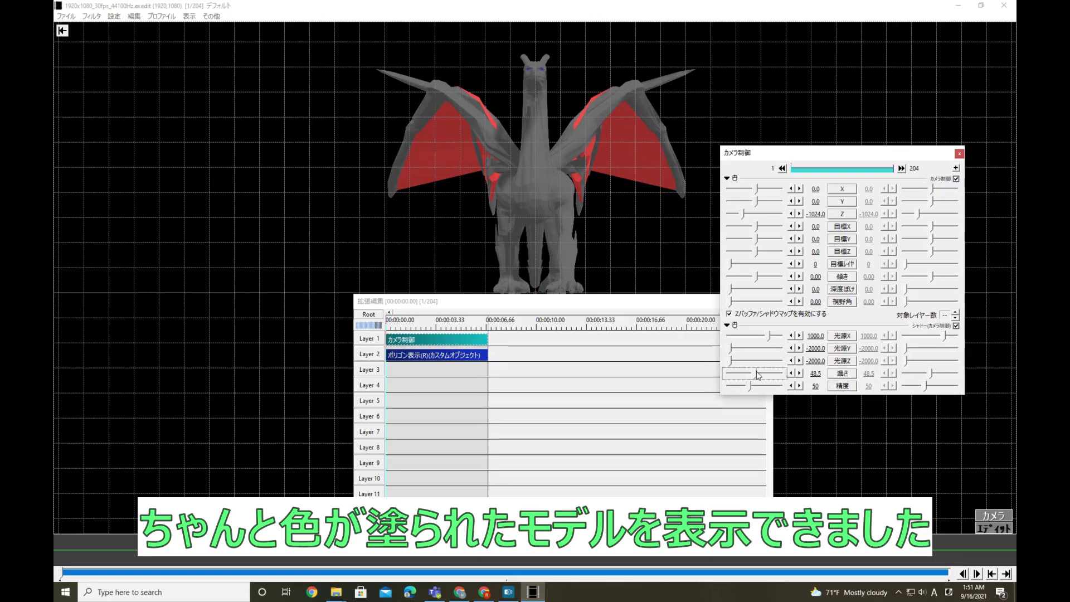
{"action": "left_click", "coordinate": [550, 209]}
{"action": "key", "text": "space"}
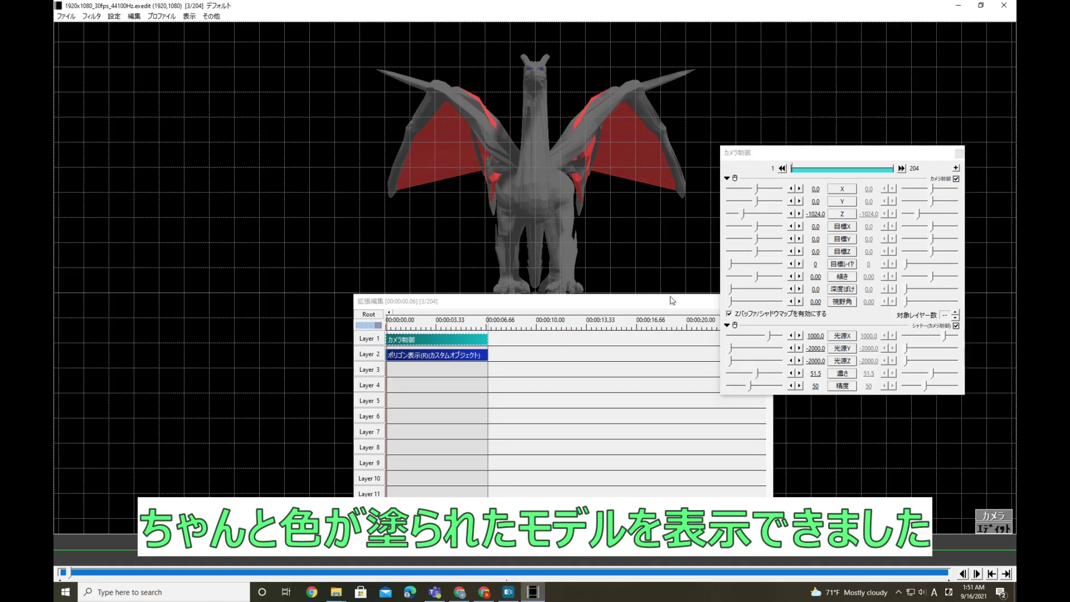
Step: Move the timeline window clear of the dragon and set the ポリゴン表示(R) object's Y position to 97.1
{"action": "left_click_drag", "start_coordinate": [448, 301], "coordinate": [154, 239]}
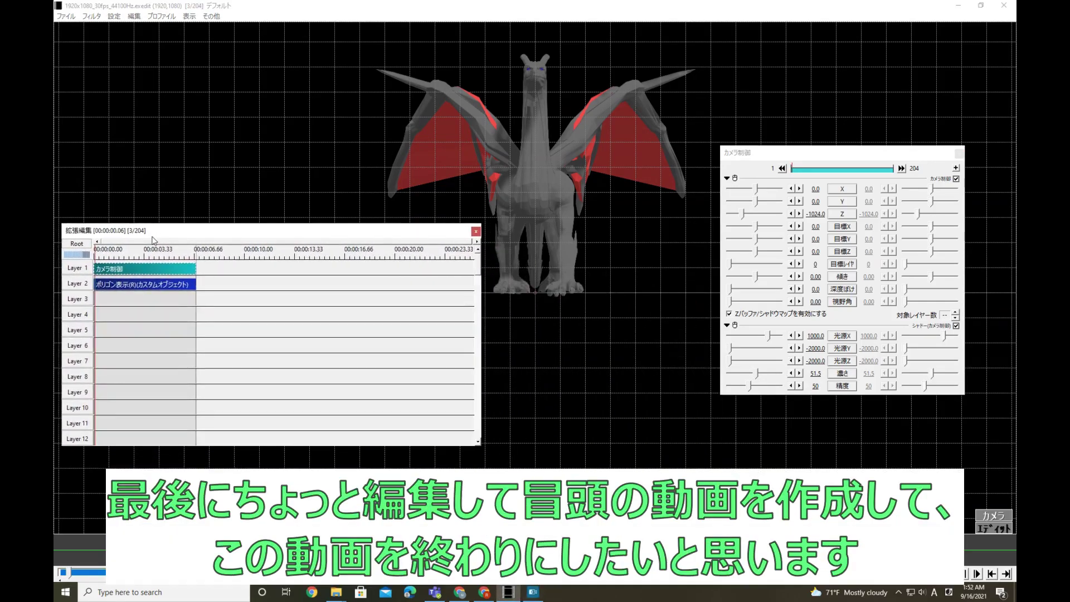
{"action": "left_click", "coordinate": [141, 285]}
{"action": "left_click_drag", "start_coordinate": [757, 201], "coordinate": [759, 205]}
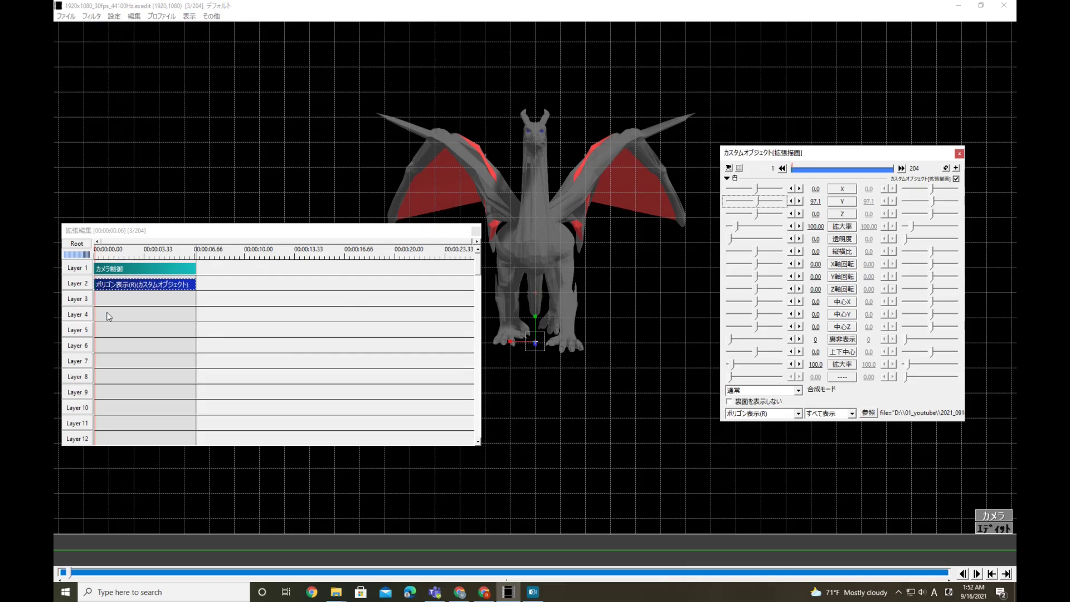
Step: Shift the camera control to Layer 3 and the ポリゴン表示(R) dragon object to Layer 4
{"action": "mouse_move", "coordinate": [132, 288]}
{"action": "left_mouse_down"}
{"action": "mouse_move", "coordinate": [133, 299]}
{"action": "mouse_move", "coordinate": [143, 283]}
{"action": "left_mouse_up"}
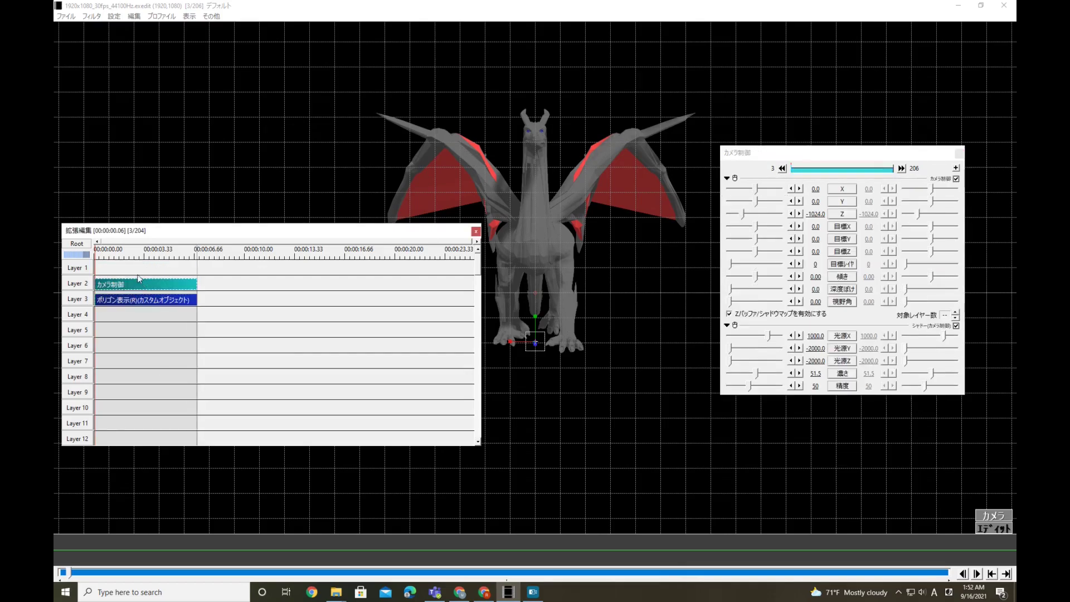
{"action": "left_click", "coordinate": [113, 268]}
{"action": "right_click", "coordinate": [113, 267]}
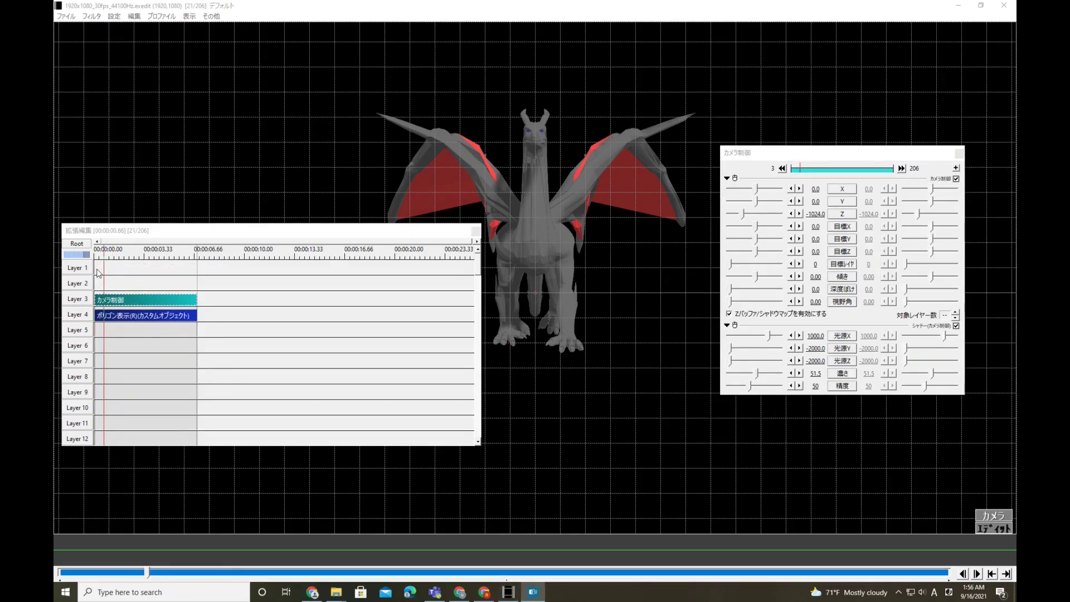
Step: Add a figure object (図形) on Layer 1 and make it span frames 1 to 206
{"action": "right_click", "coordinate": [97, 271]}
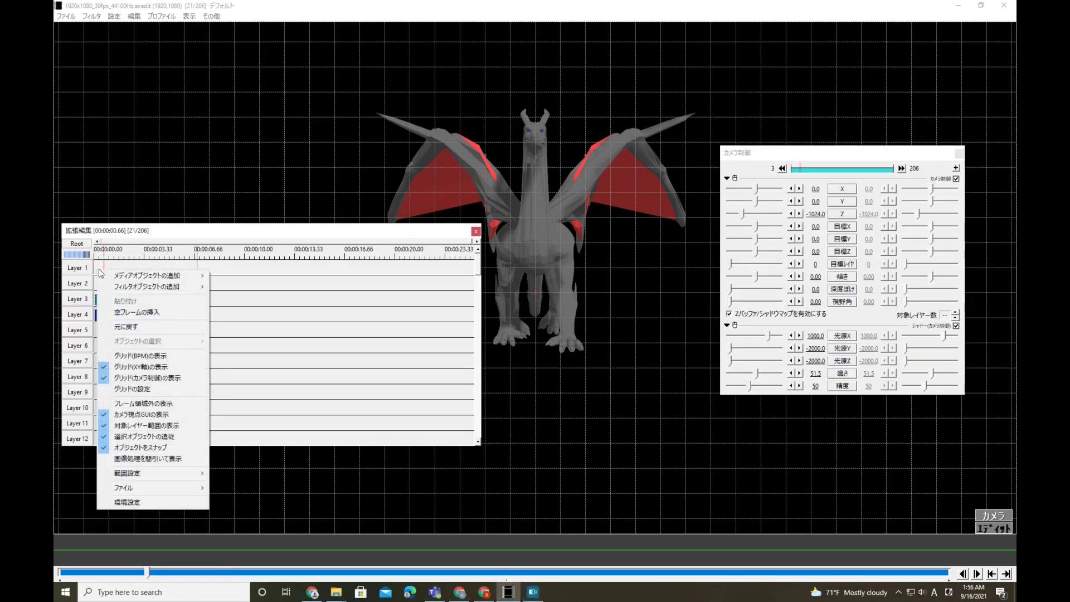
{"action": "mouse_move", "coordinate": [139, 276]}
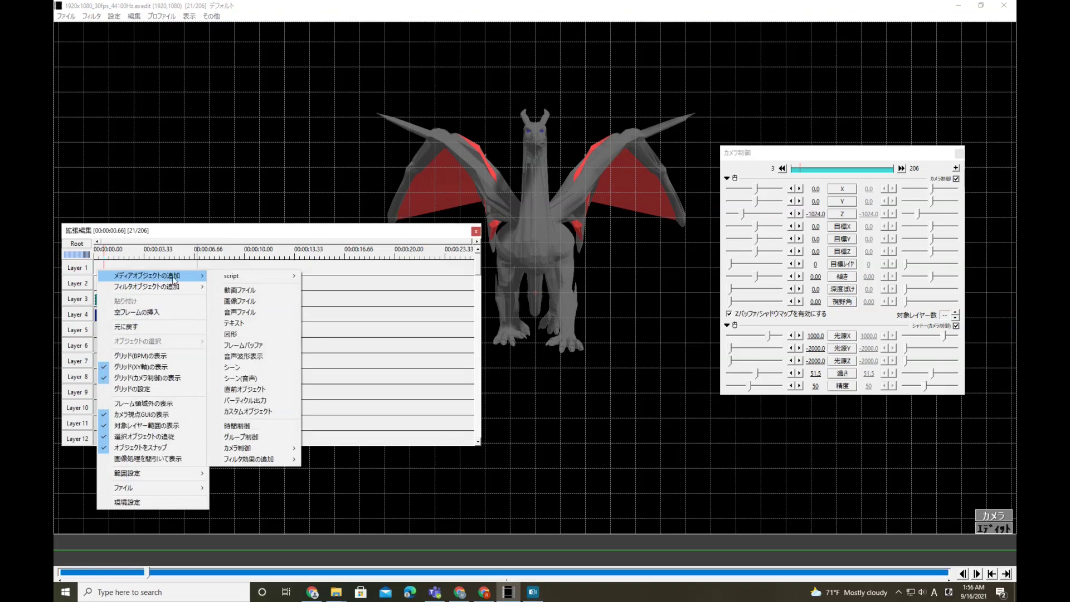
{"action": "left_click", "coordinate": [257, 335]}
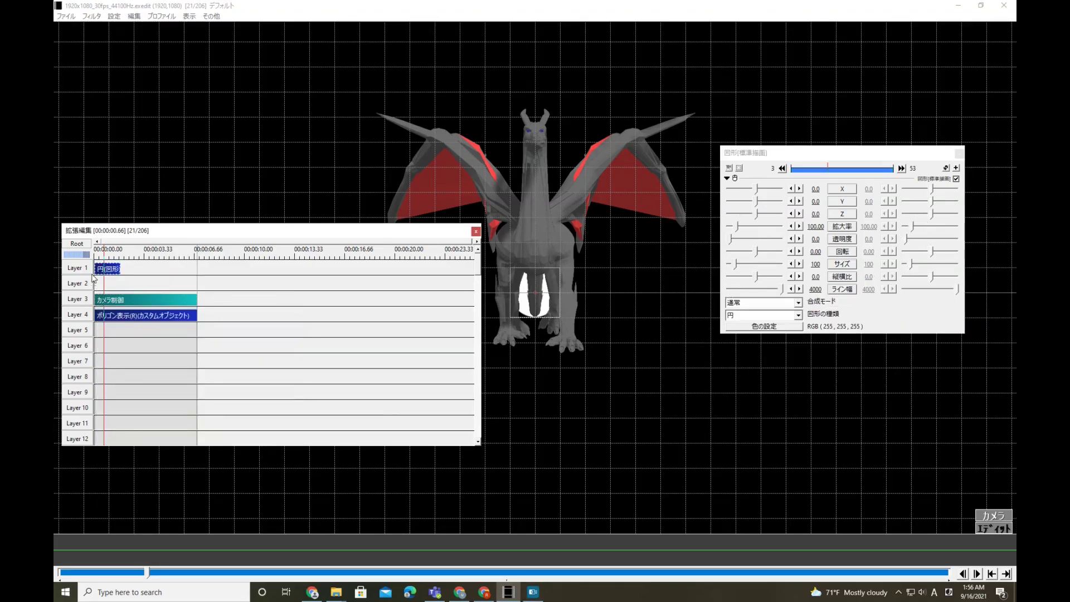
{"action": "left_click_drag", "start_coordinate": [120, 269], "coordinate": [194, 270]}
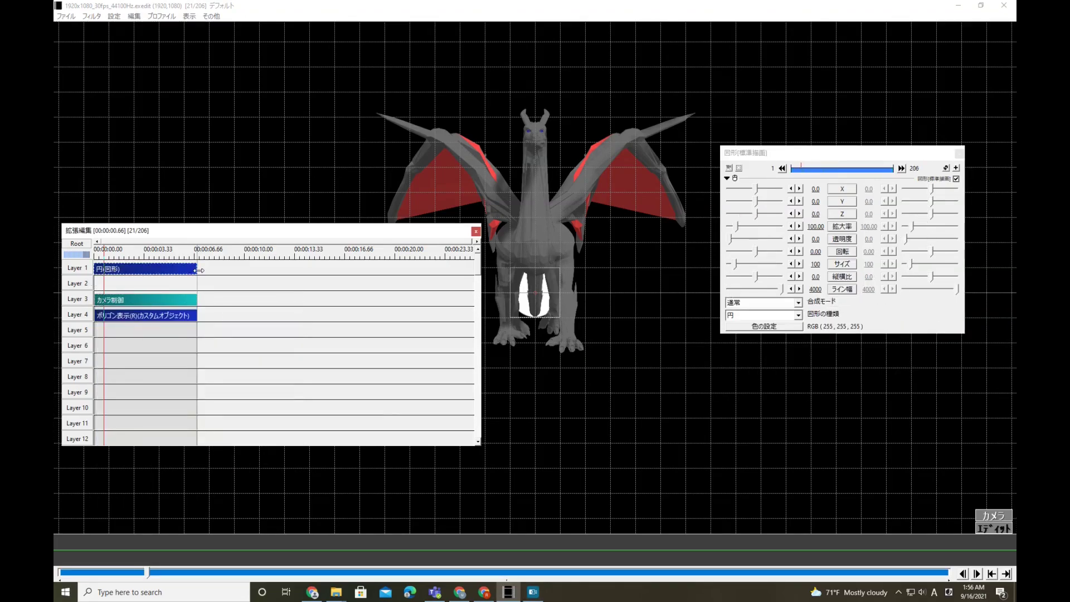
Step: Change the Layer 1 figure's shape type to background (背景) and its color to green, RGB 0, 128, 0
{"action": "left_click", "coordinate": [772, 303]}
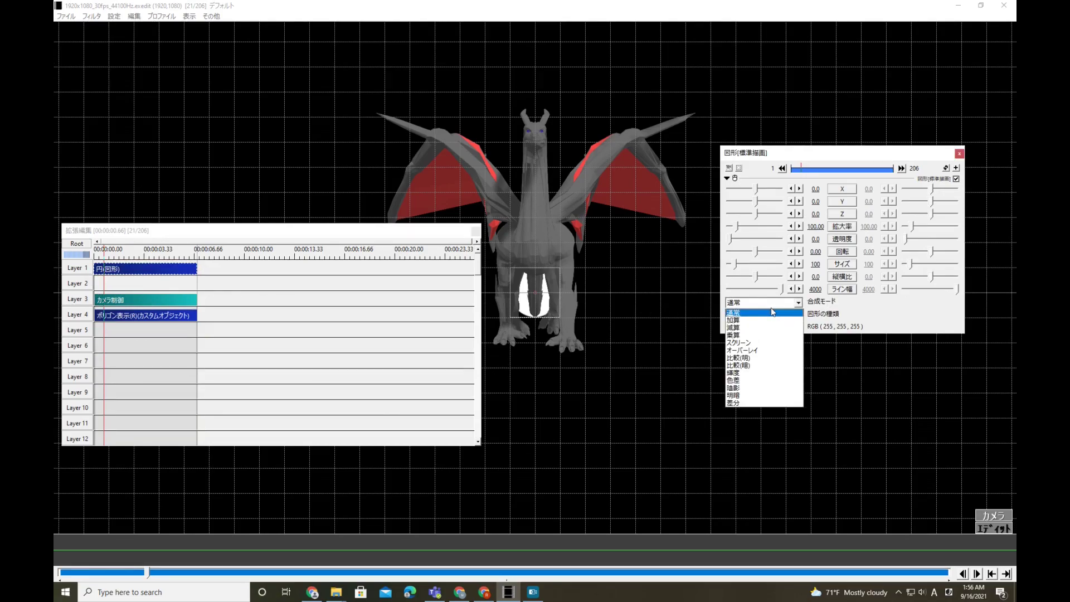
{"action": "left_click", "coordinate": [887, 352]}
{"action": "left_click", "coordinate": [798, 315]}
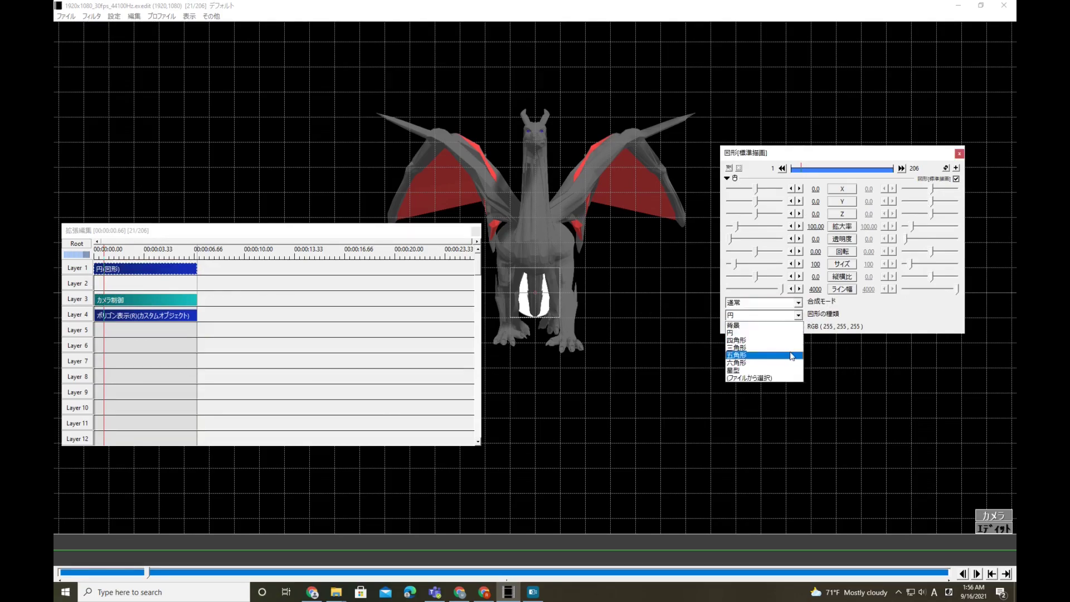
{"action": "left_click", "coordinate": [773, 325]}
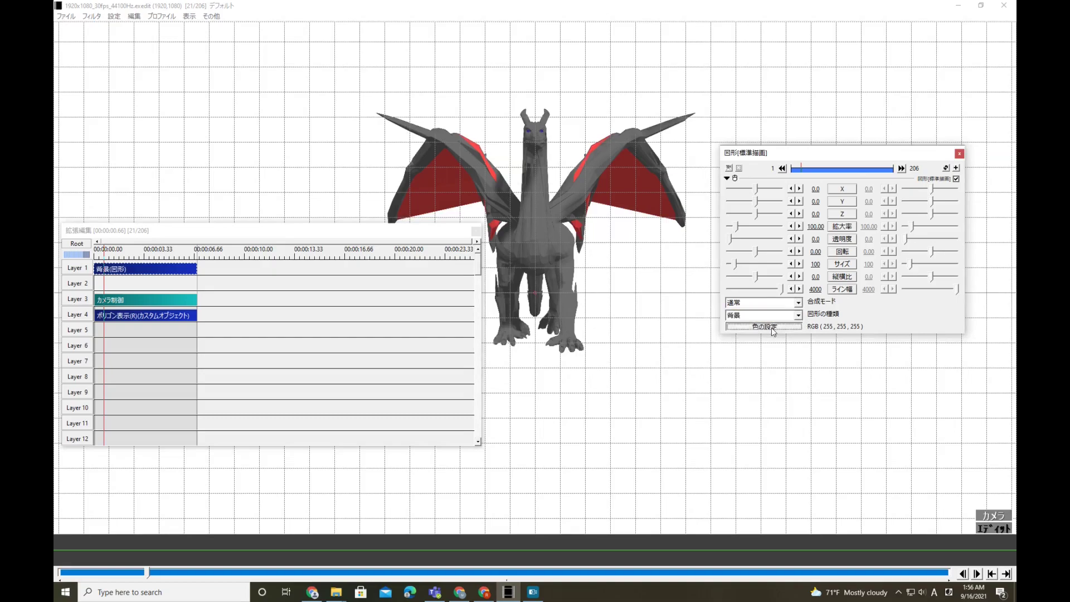
{"action": "left_click", "coordinate": [773, 327]}
{"action": "left_click", "coordinate": [729, 271]}
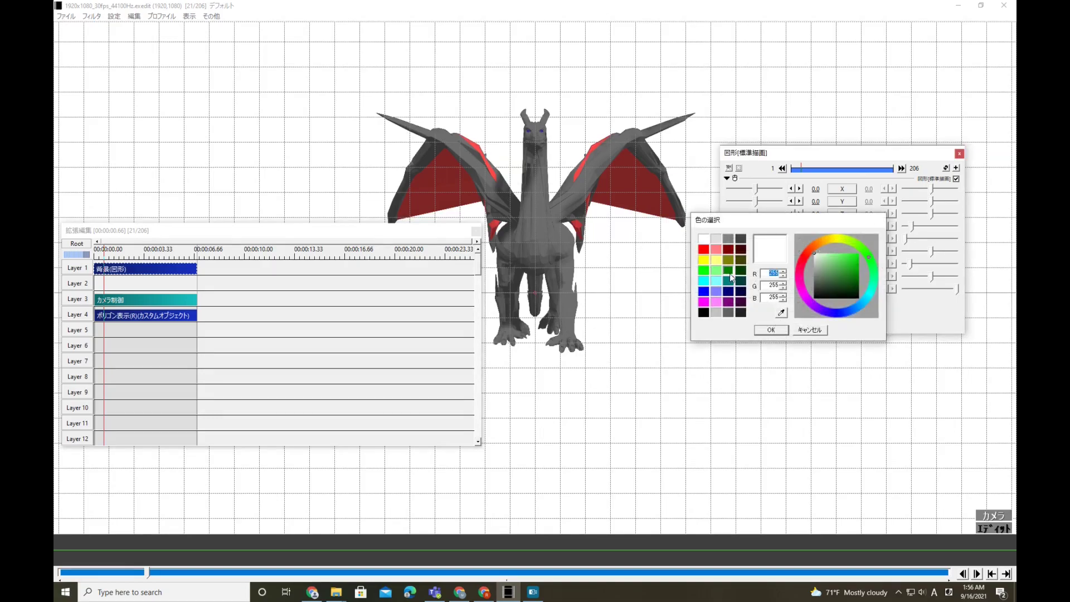
{"action": "left_click", "coordinate": [770, 330]}
{"action": "left_click", "coordinate": [797, 316]}
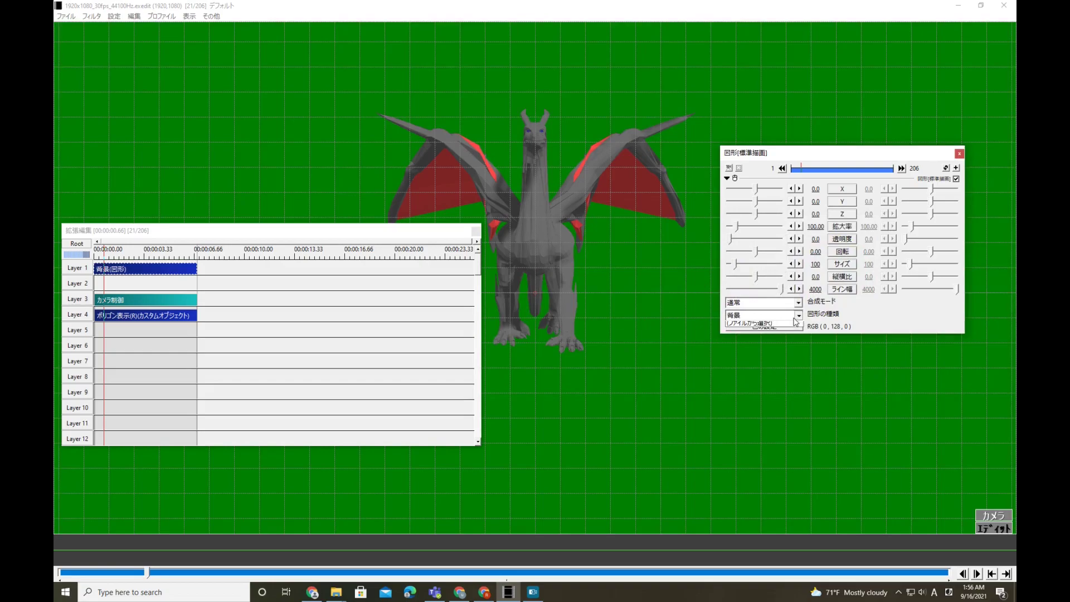
Step: Add a focus-lines custom object (集中線) on Layer 2 and make it span frames 1 to 206
{"action": "left_click", "coordinate": [98, 288]}
{"action": "right_click", "coordinate": [97, 288]}
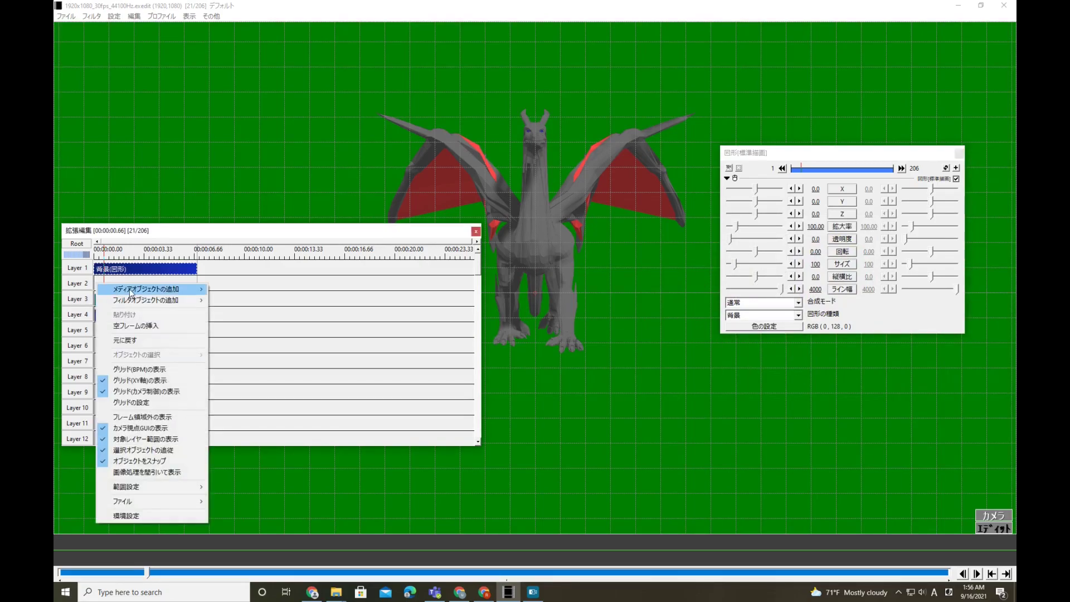
{"action": "mouse_move", "coordinate": [206, 305]}
{"action": "left_click", "coordinate": [247, 425]}
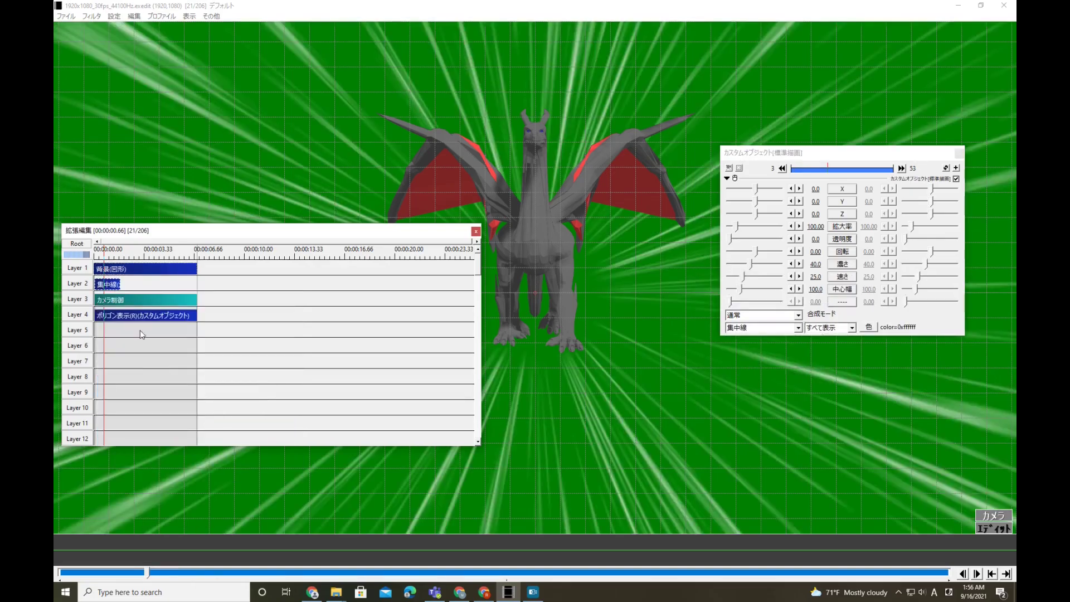
{"action": "left_click_drag", "start_coordinate": [104, 289], "coordinate": [198, 284]}
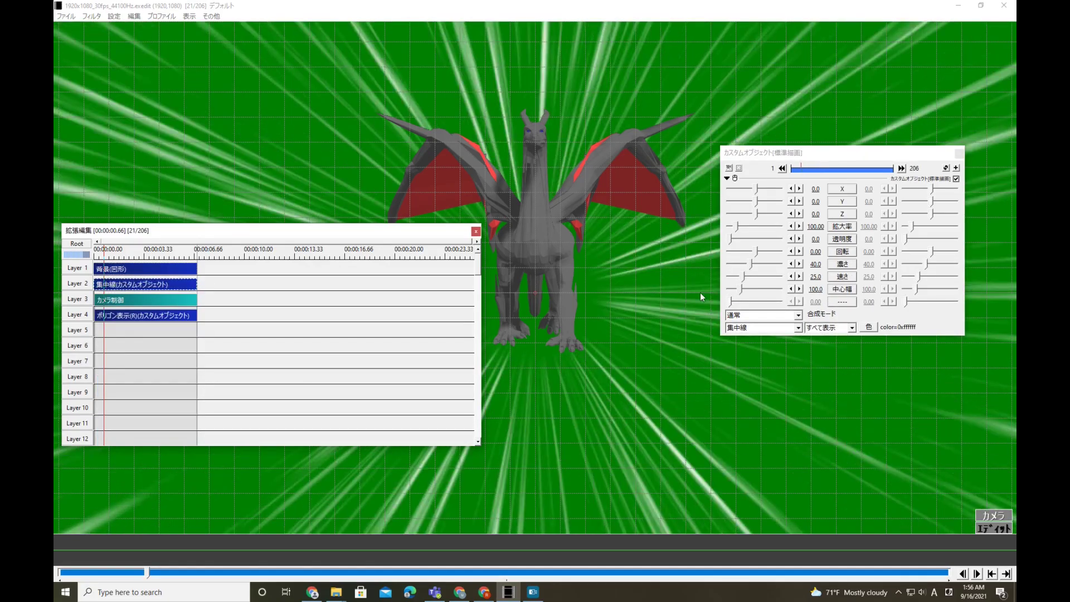
Step: Change the Layer 2 custom object's type from focus lines to stars (星)
{"action": "left_click", "coordinate": [798, 328]}
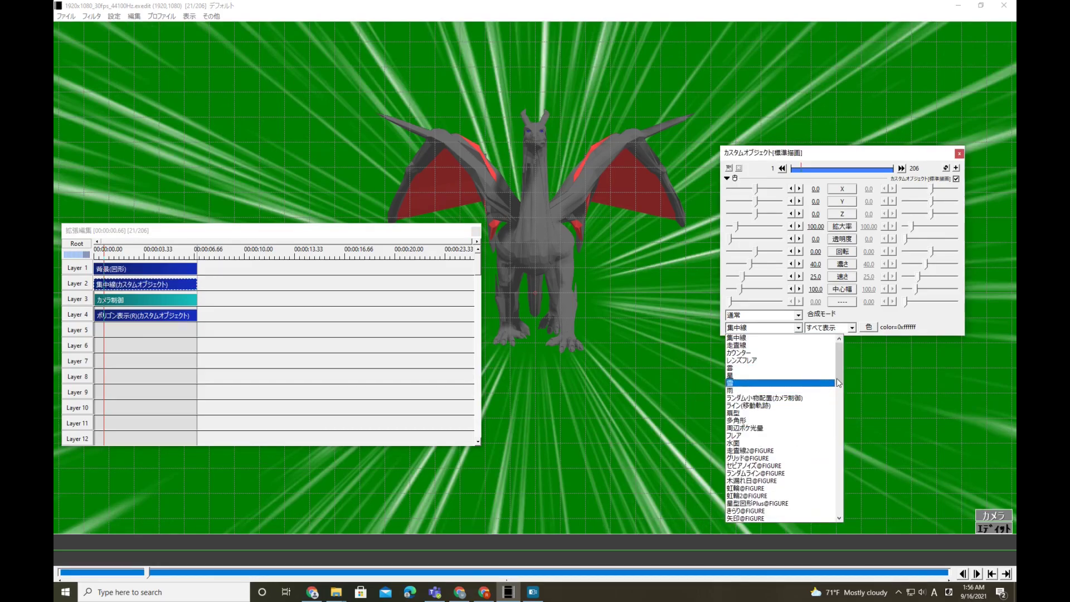
{"action": "left_click", "coordinate": [816, 383]}
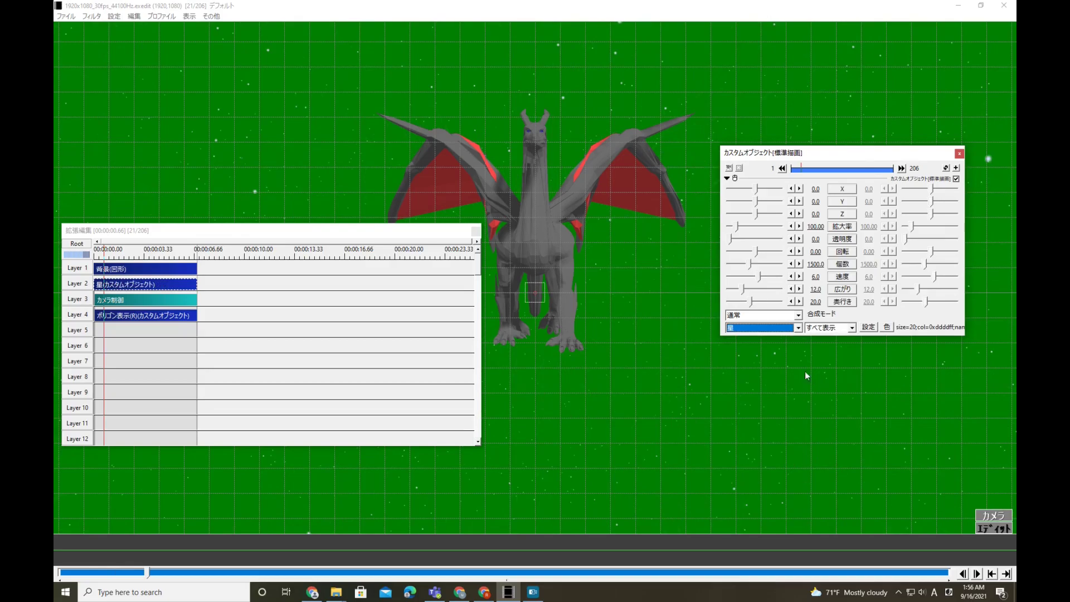
Step: Change the Layer 1 background figure's color to teal, RGB 0, 128, 128
{"action": "left_click", "coordinate": [151, 272]}
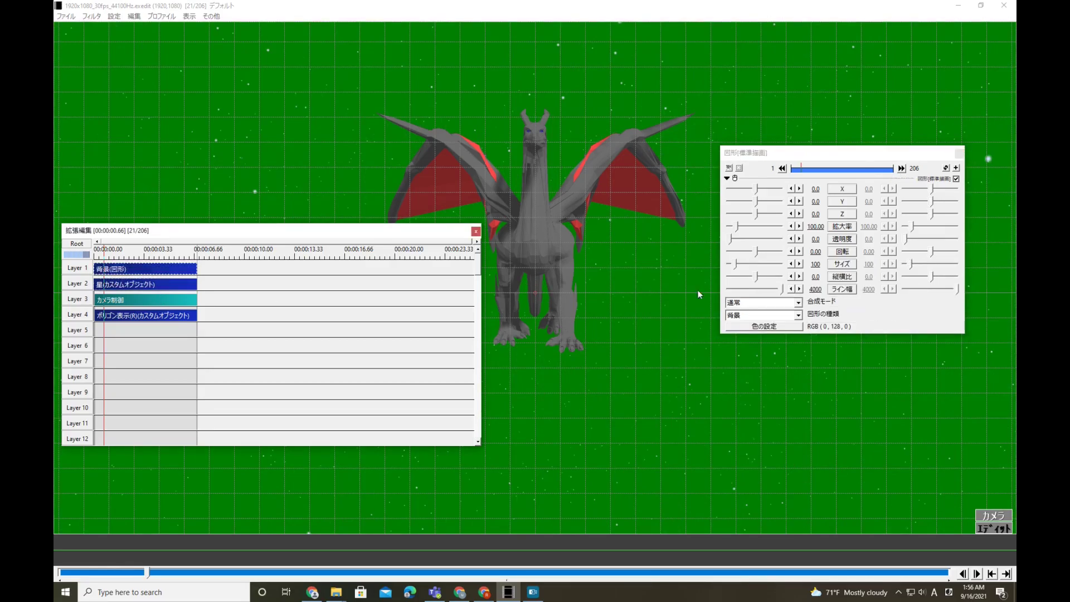
{"action": "left_click", "coordinate": [773, 326]}
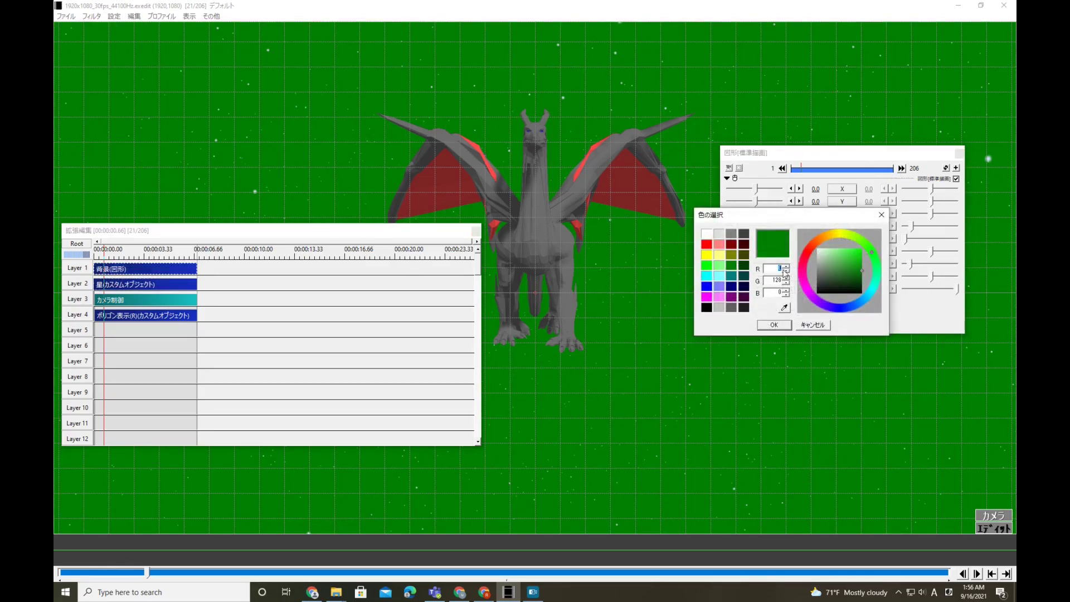
{"action": "double_click", "coordinate": [731, 275]}
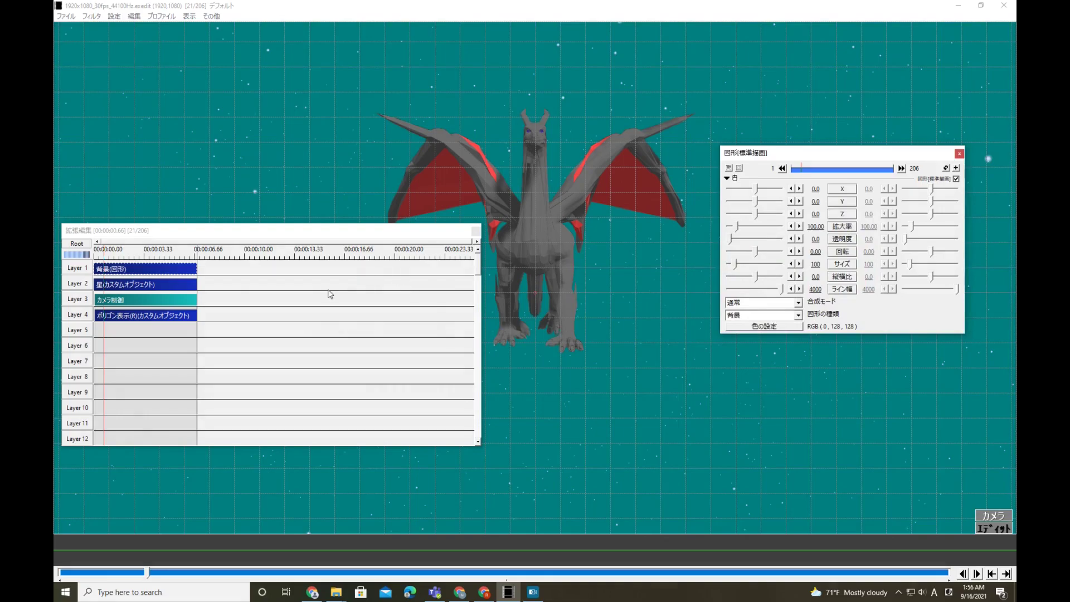
Step: Add a glow filter effect to the star custom object on Layer 2
{"action": "left_click", "coordinate": [174, 283]}
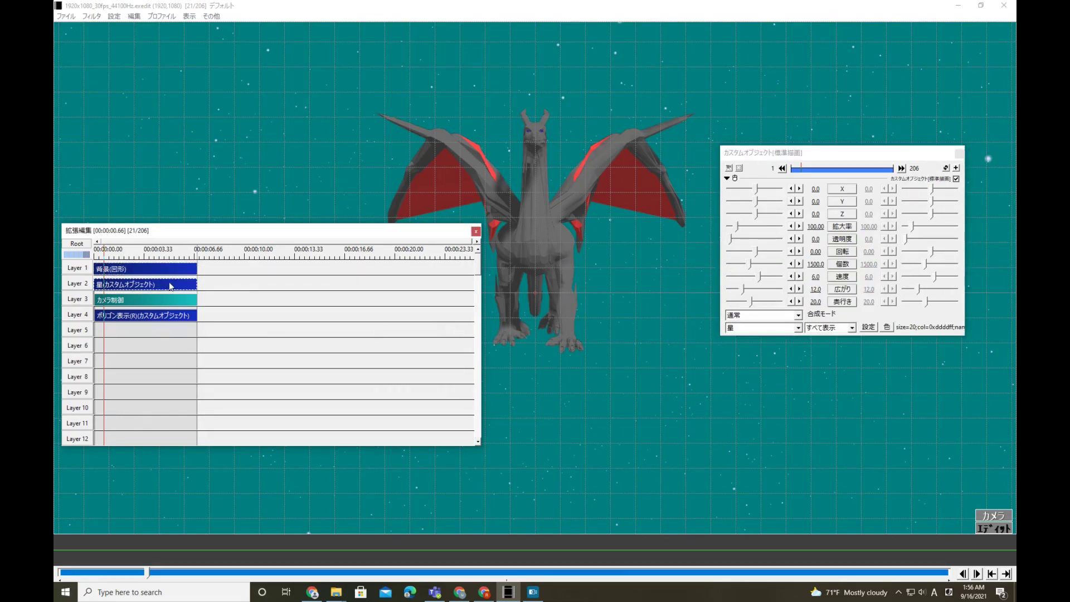
{"action": "left_click", "coordinate": [955, 168]}
{"action": "left_click", "coordinate": [941, 144]}
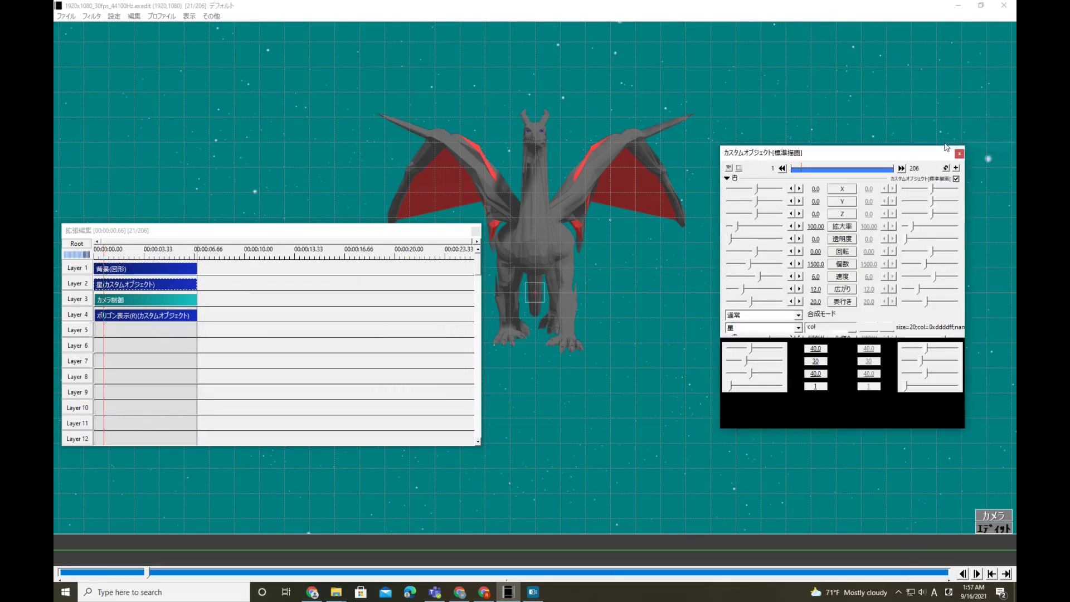